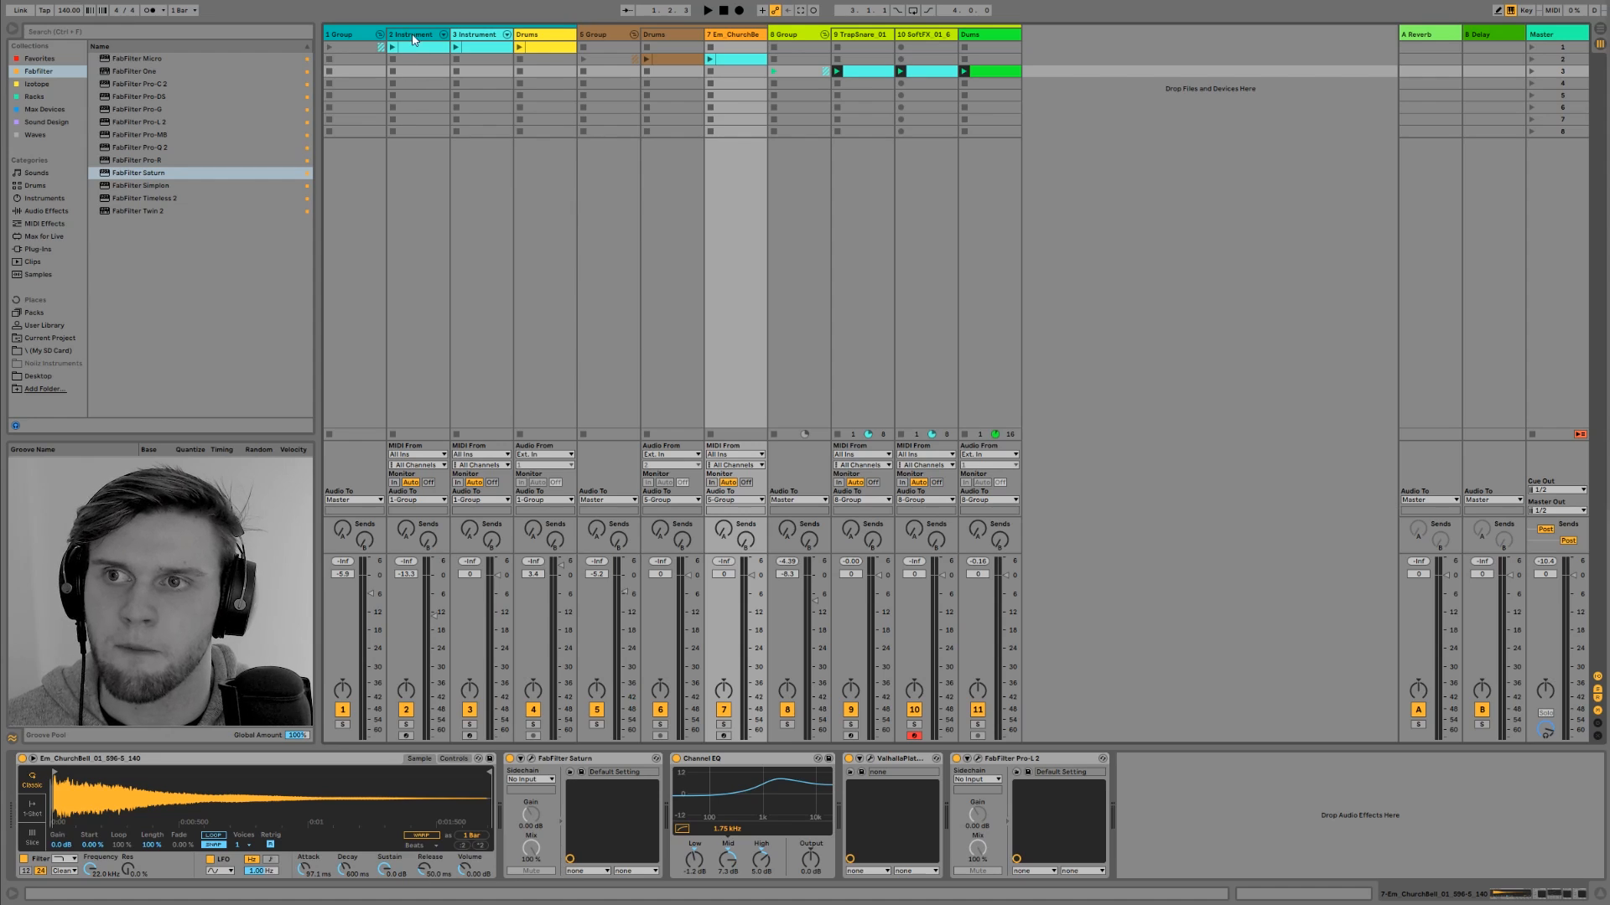
Play the first and second scenes to audition their drums and instruments.
{"action": "left_click", "coordinate": [1531, 47]}
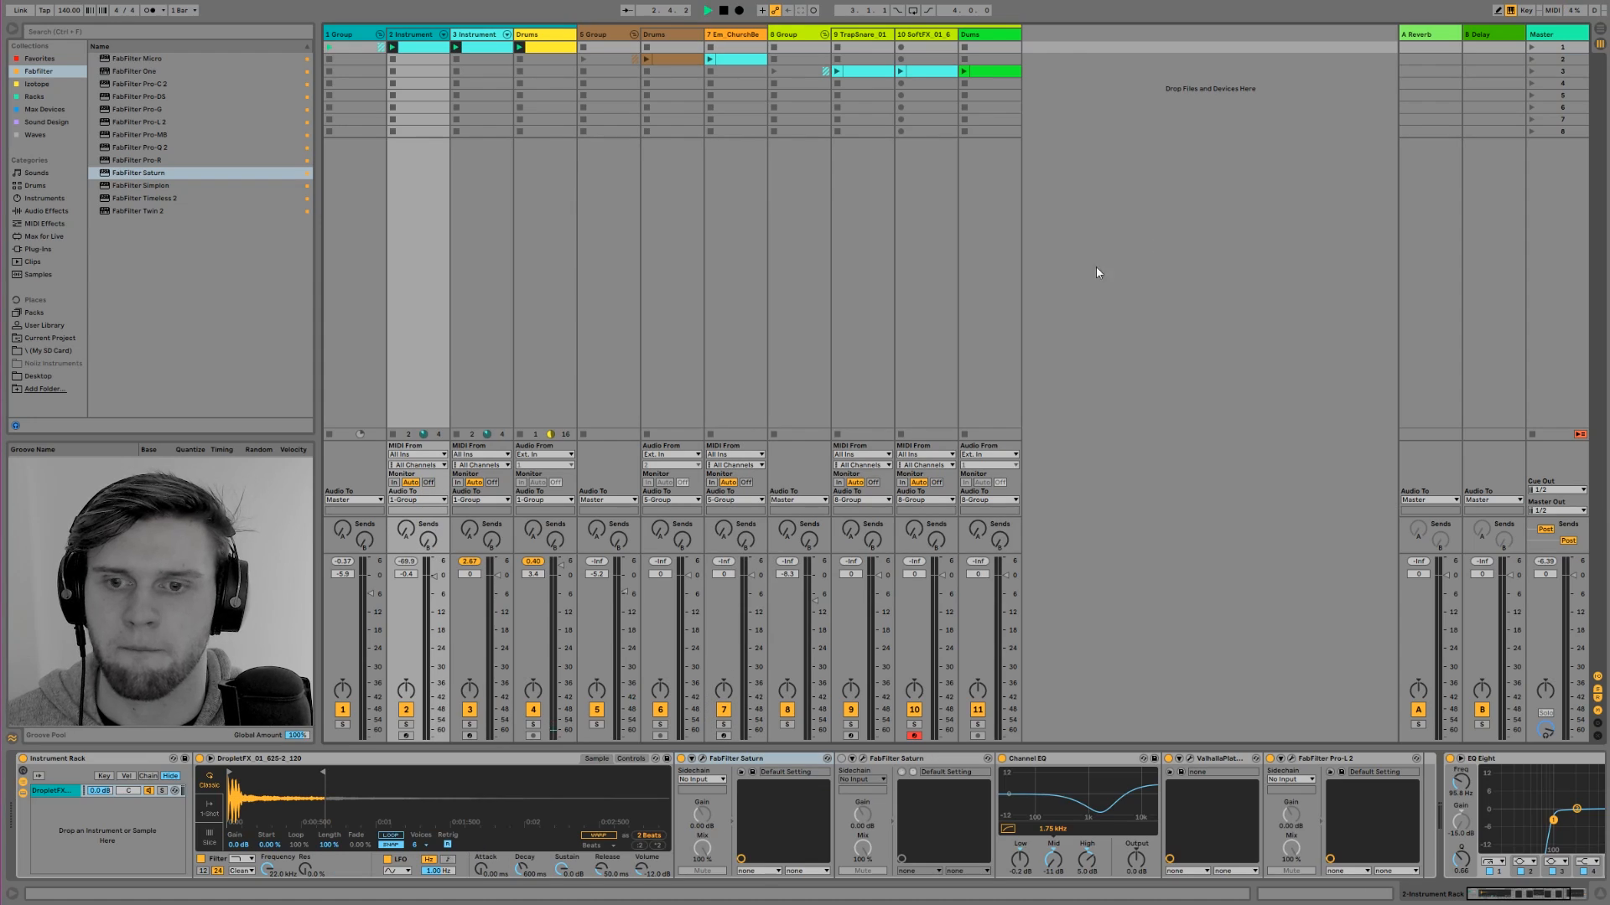
{"action": "left_click", "coordinate": [1532, 59]}
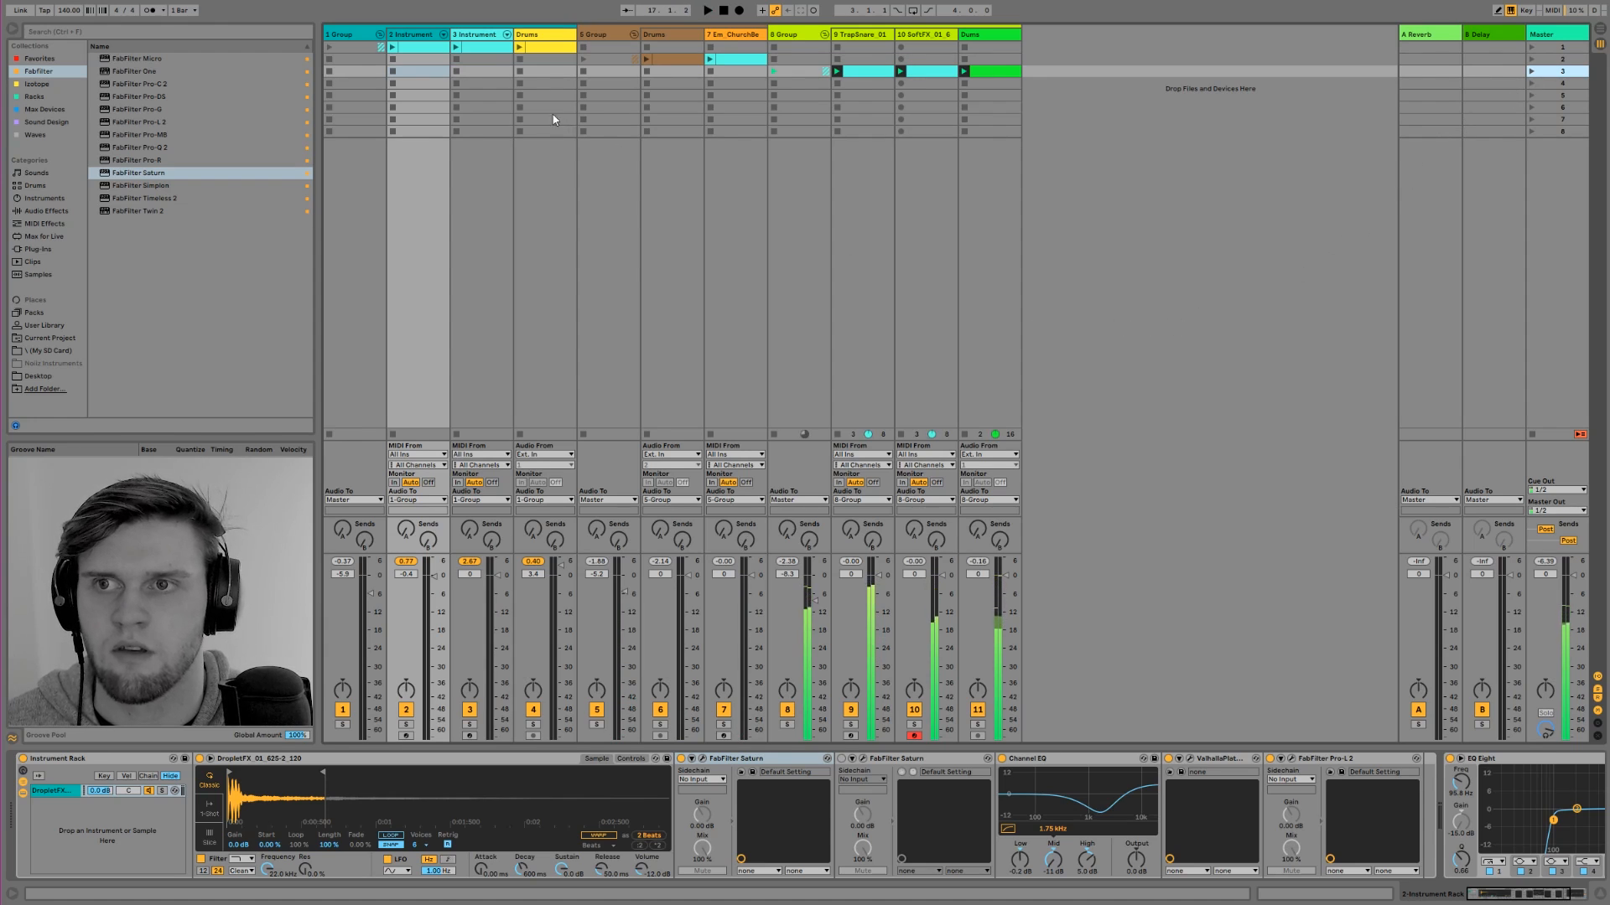
Open the first FabFilter Saturn of the 2 Instrument track to view its Warm Tape settings.
{"action": "left_click", "coordinate": [412, 36]}
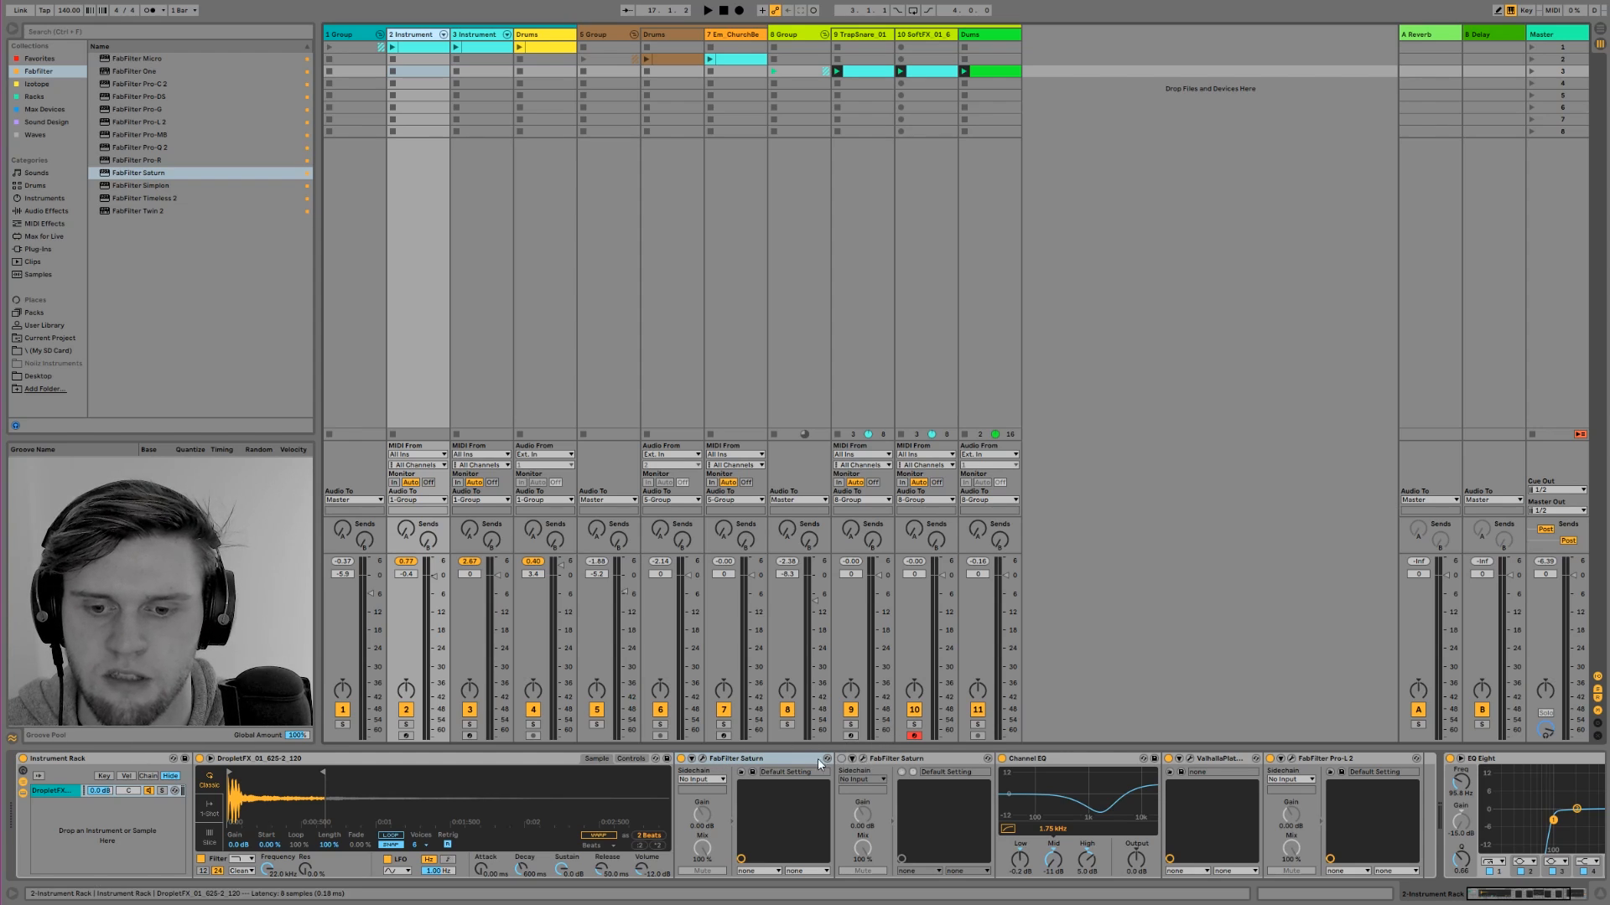
{"action": "left_click", "coordinate": [702, 760]}
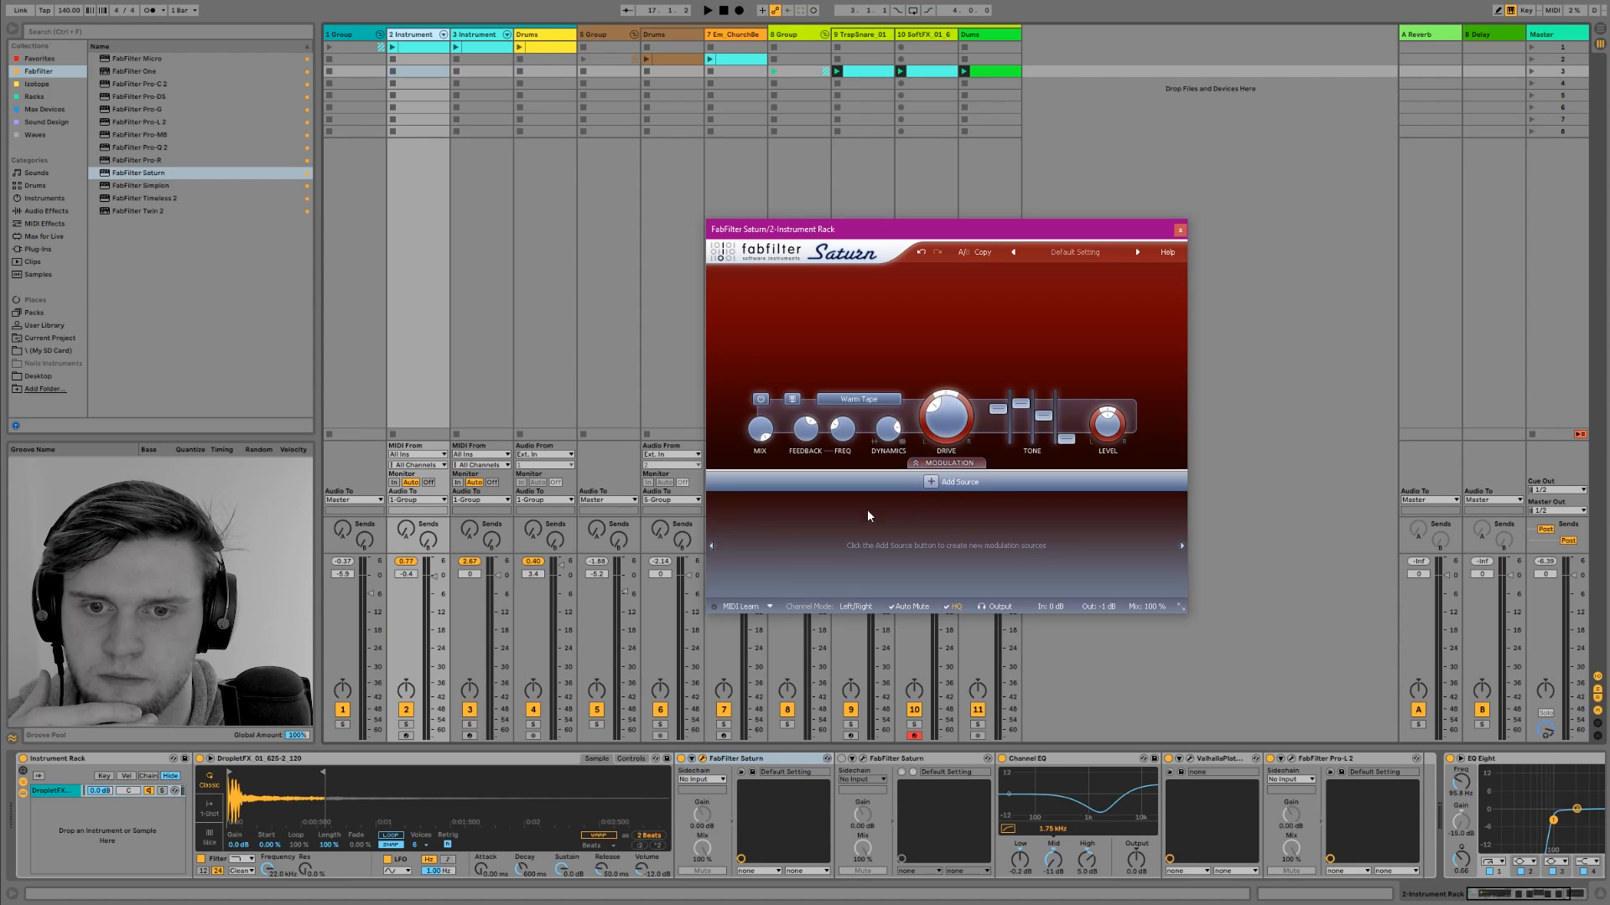
{"action": "mouse_move", "coordinate": [806, 426]}
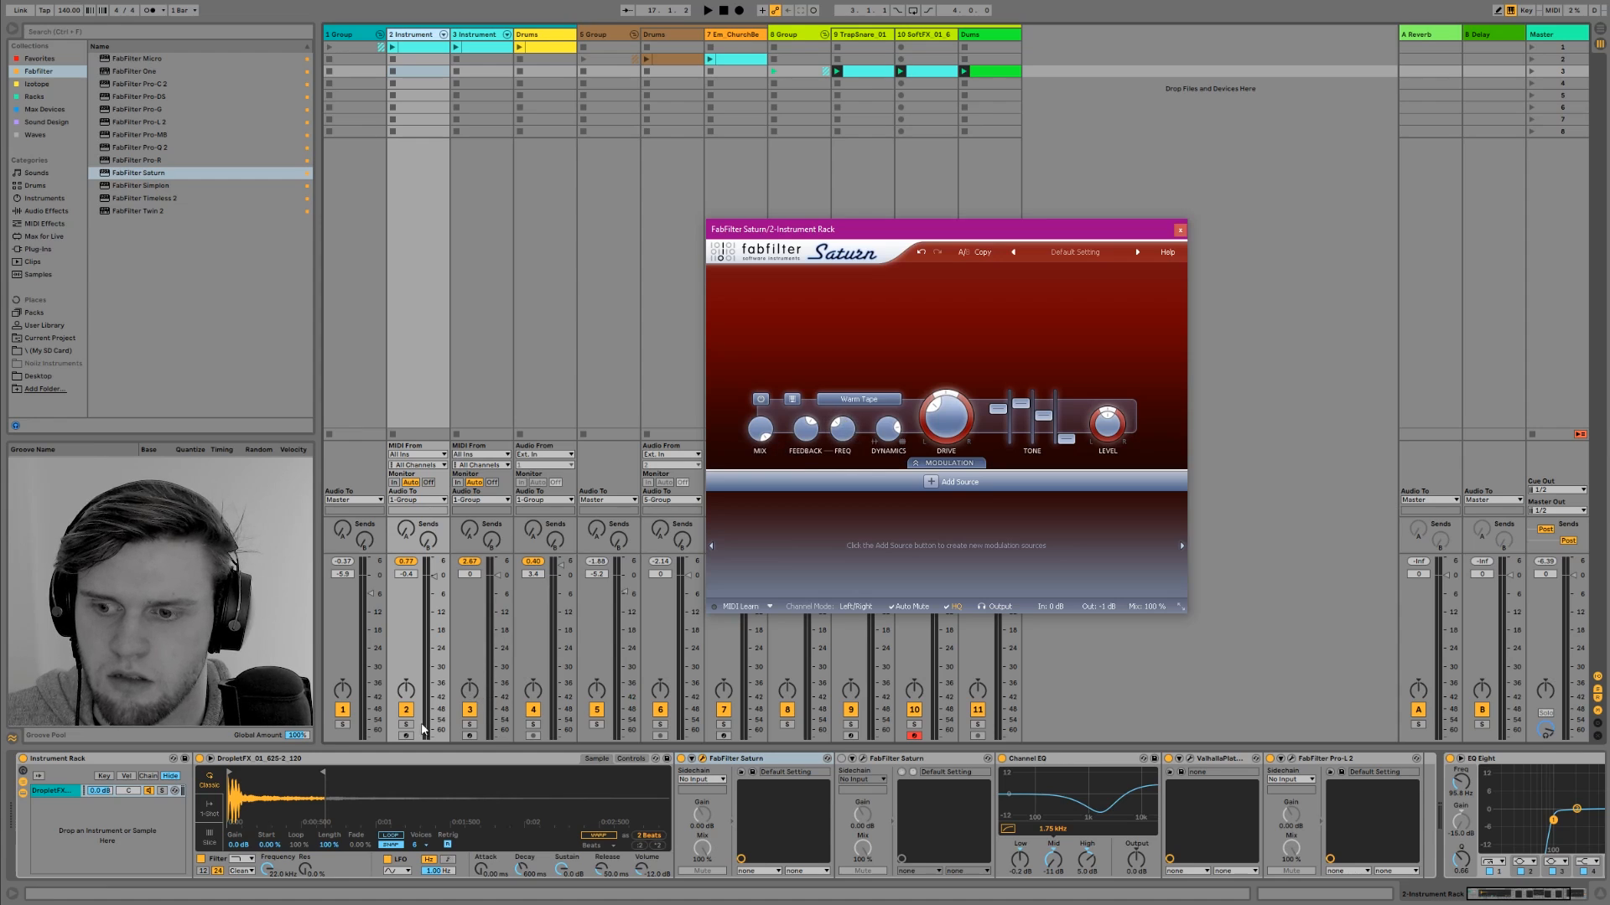
Arm the 2 Instrument track for live playing and lower its volume to -6.7 dB.
{"action": "left_click", "coordinate": [407, 736]}
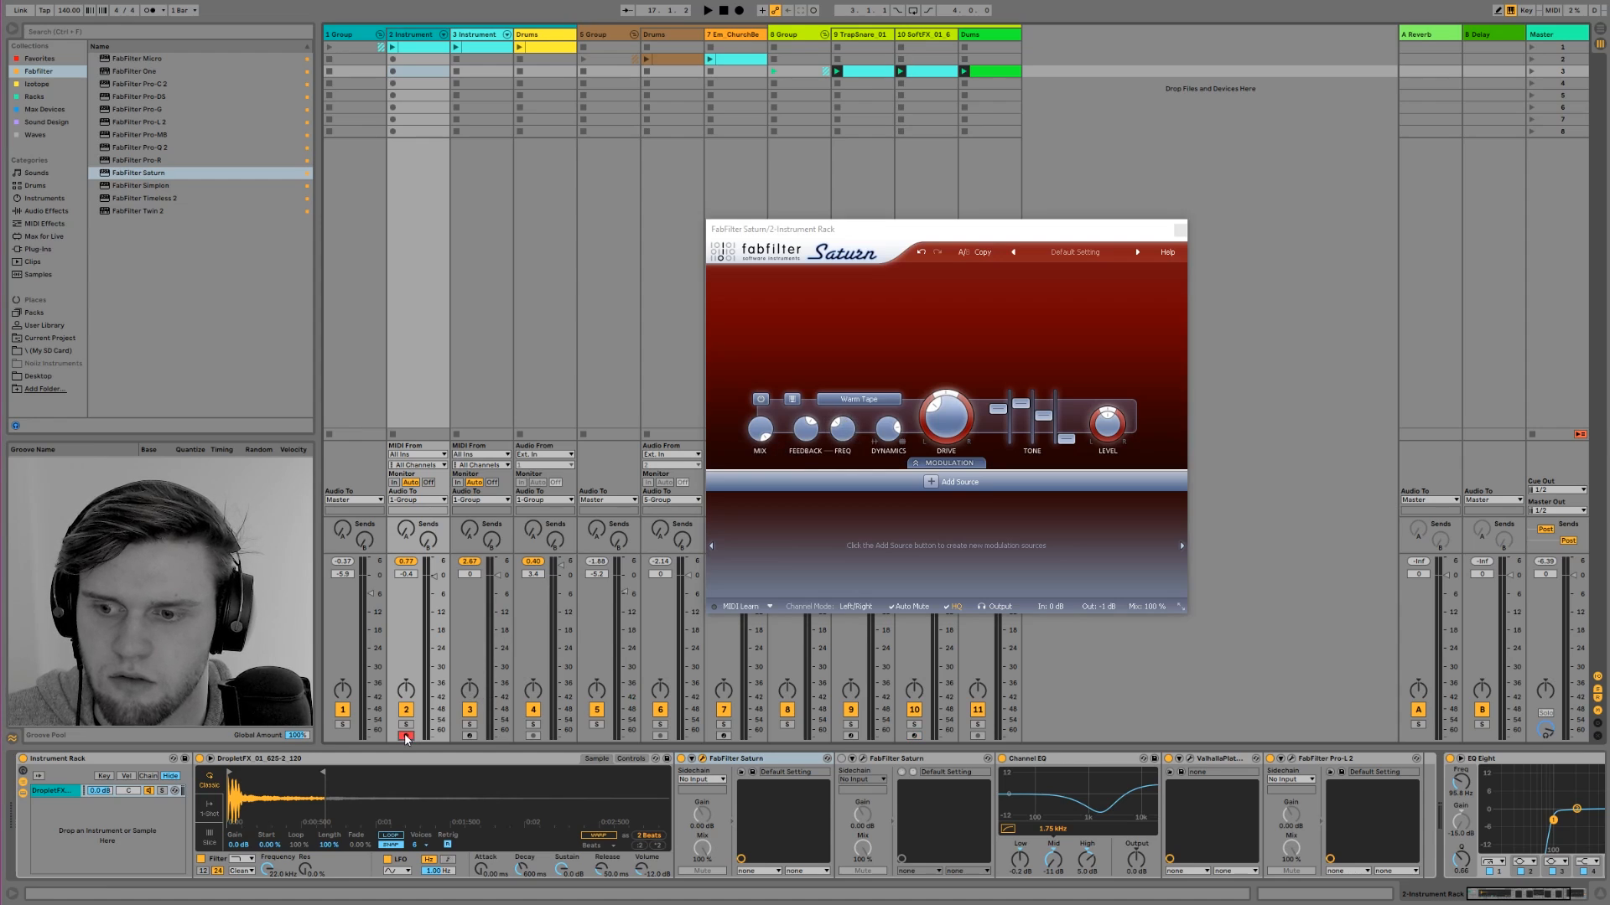
{"action": "left_click", "coordinate": [836, 437]}
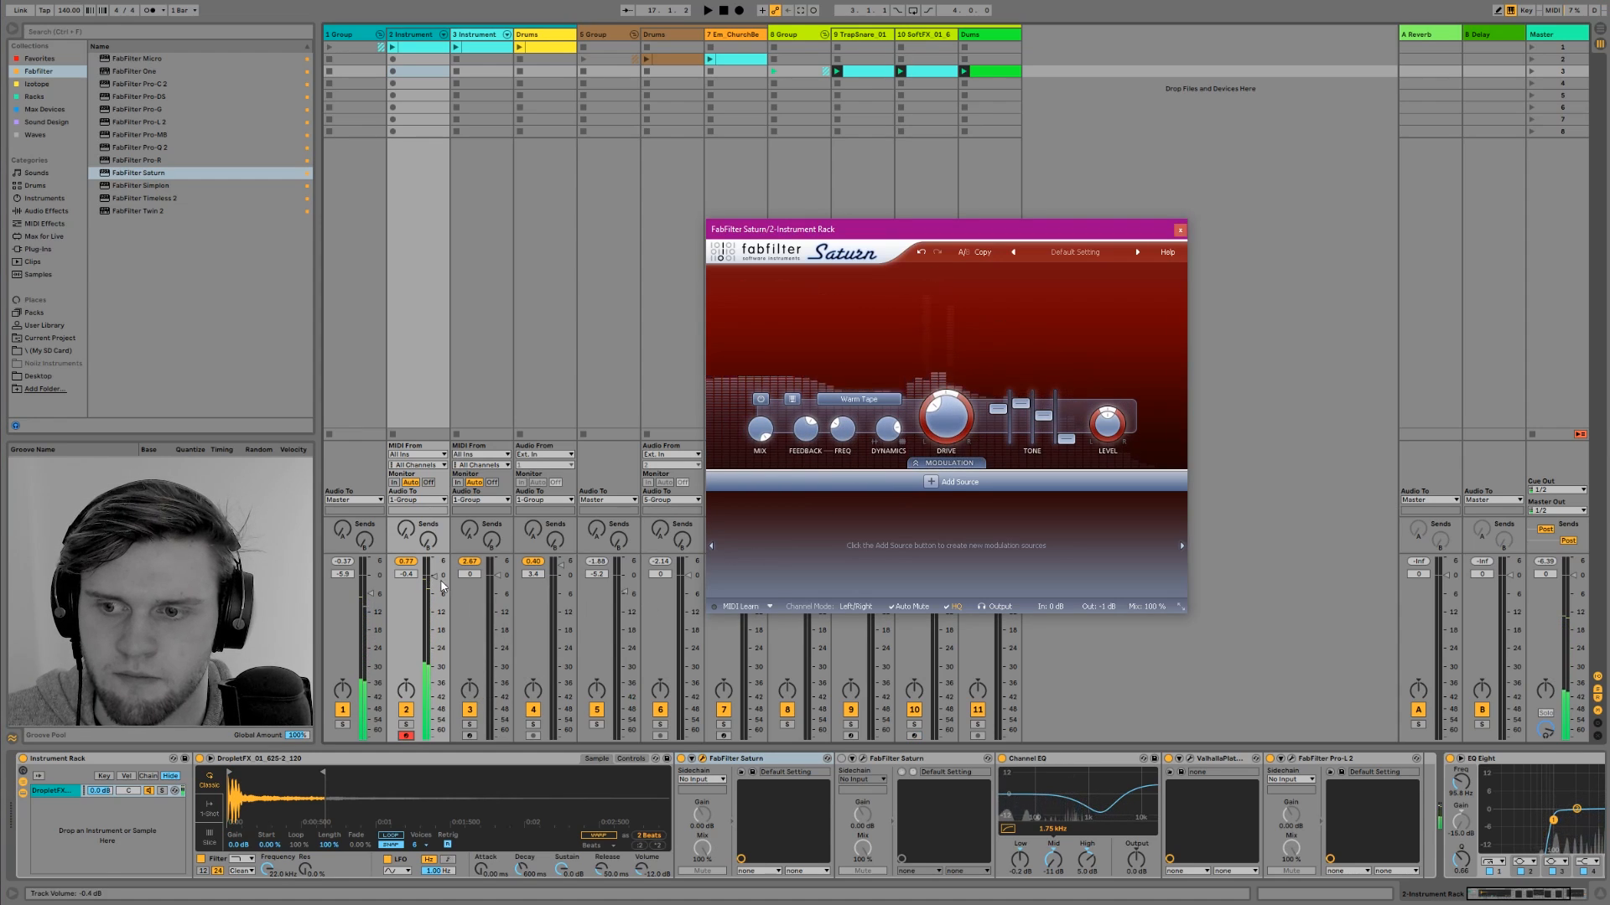
{"action": "left_click_drag", "start_coordinate": [435, 577], "coordinate": [434, 596]}
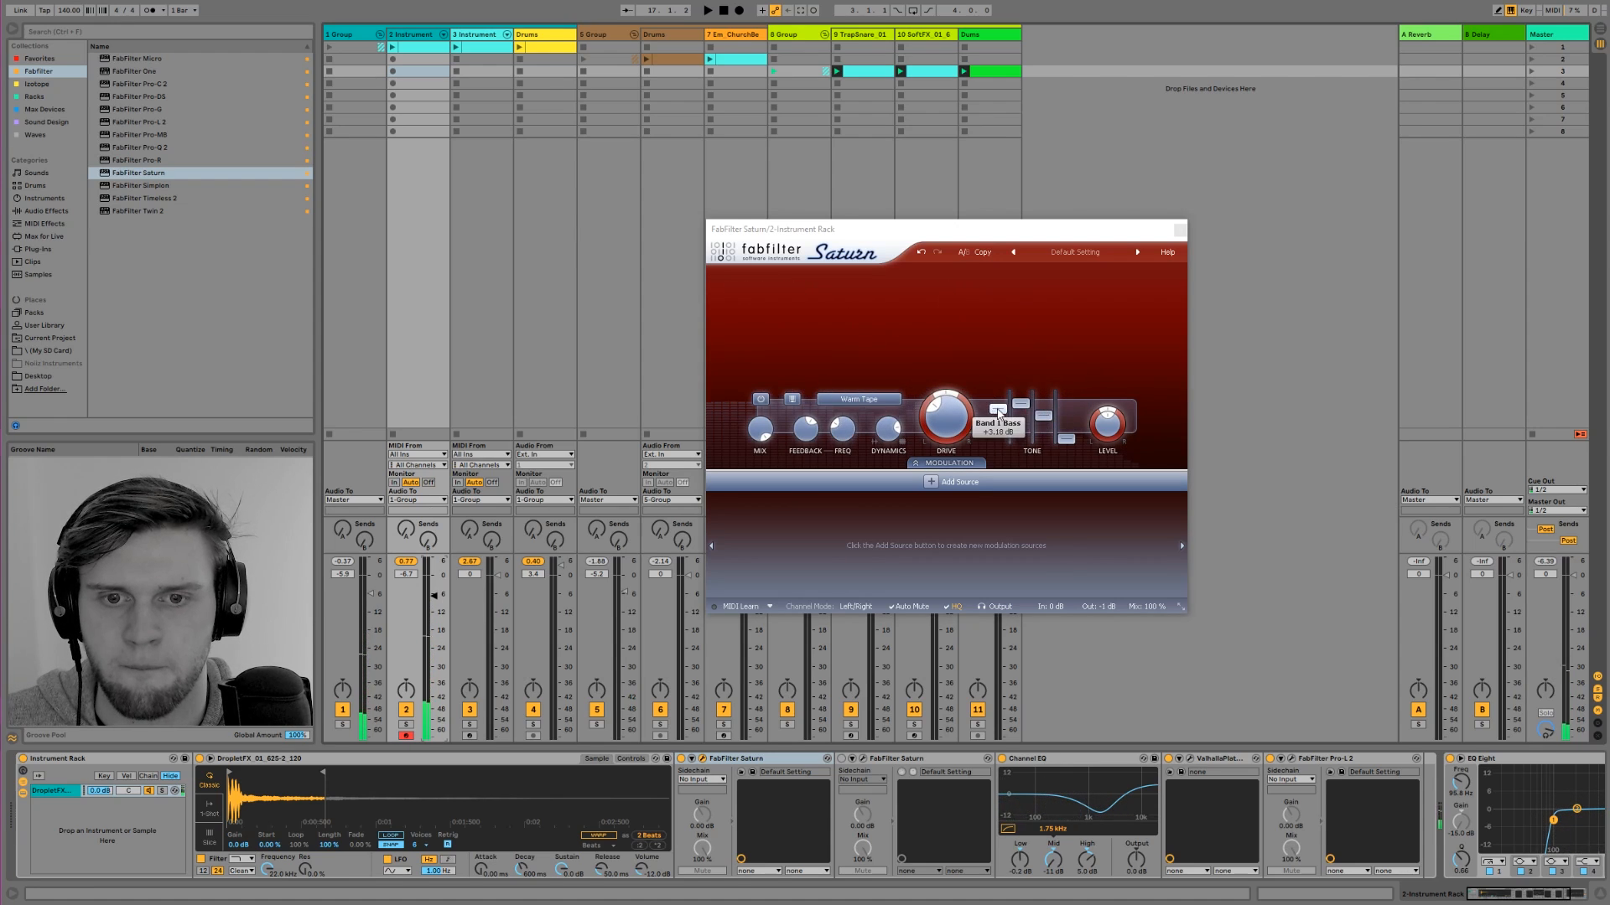
Raise the Band 1 Bass tone level in Saturn on the 2 Instrument track and close the plugin window.
{"action": "mouse_move", "coordinate": [997, 408]}
{"action": "left_mouse_down"}
{"action": "mouse_move", "coordinate": [1000, 395]}
{"action": "mouse_move", "coordinate": [994, 411]}
{"action": "mouse_move", "coordinate": [1027, 405]}
{"action": "left_mouse_up"}
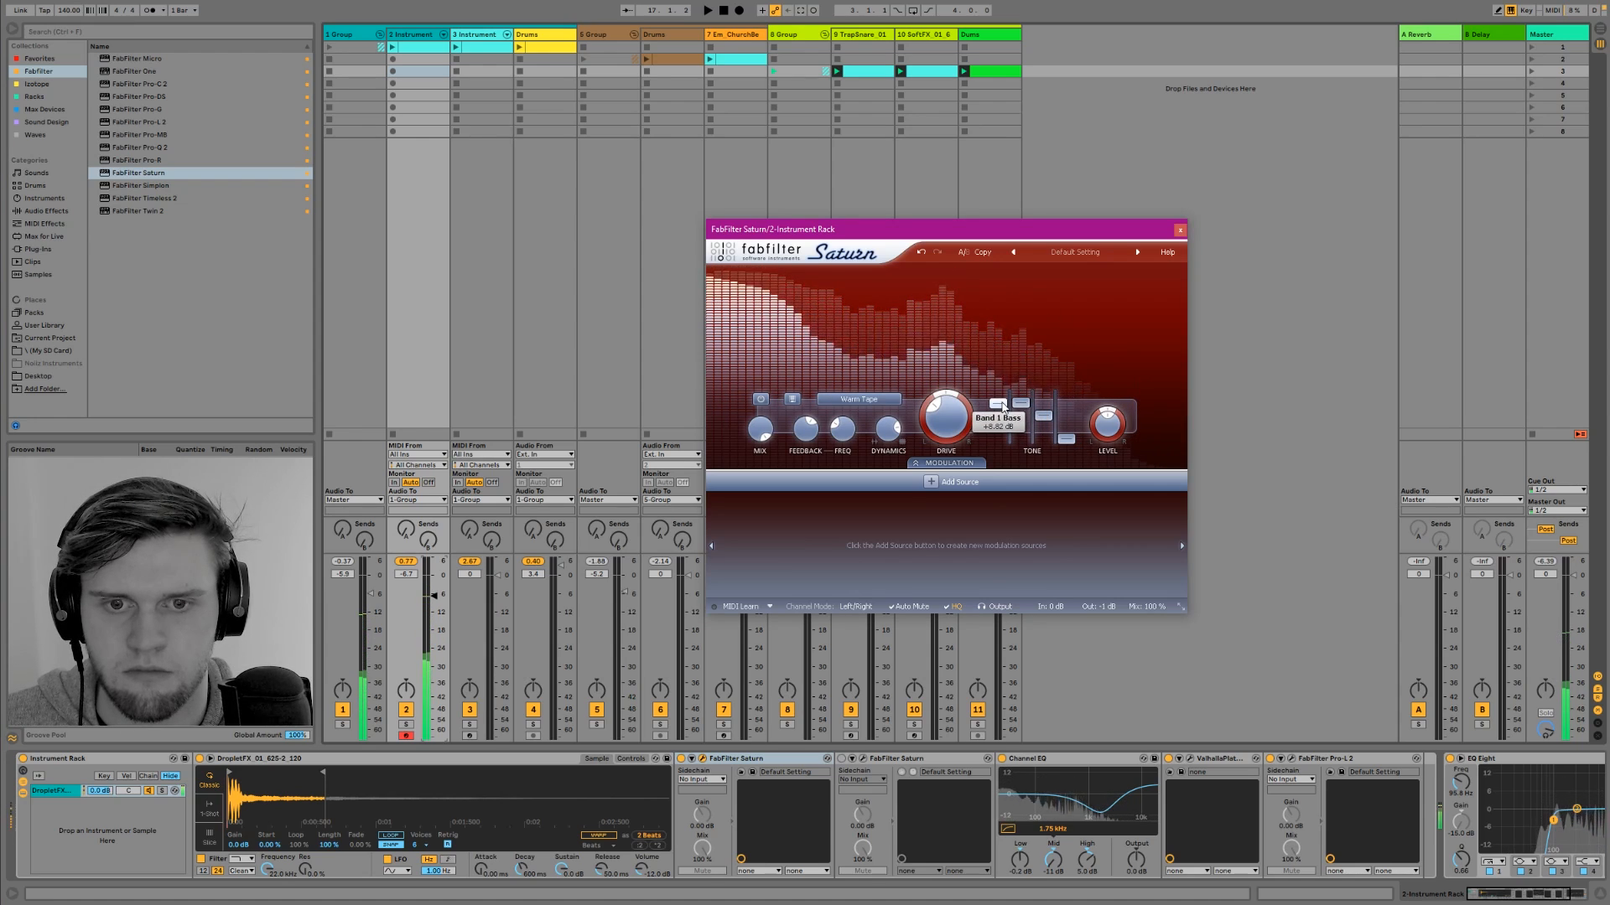
{"action": "left_click_drag", "start_coordinate": [1003, 407], "coordinate": [1003, 411]}
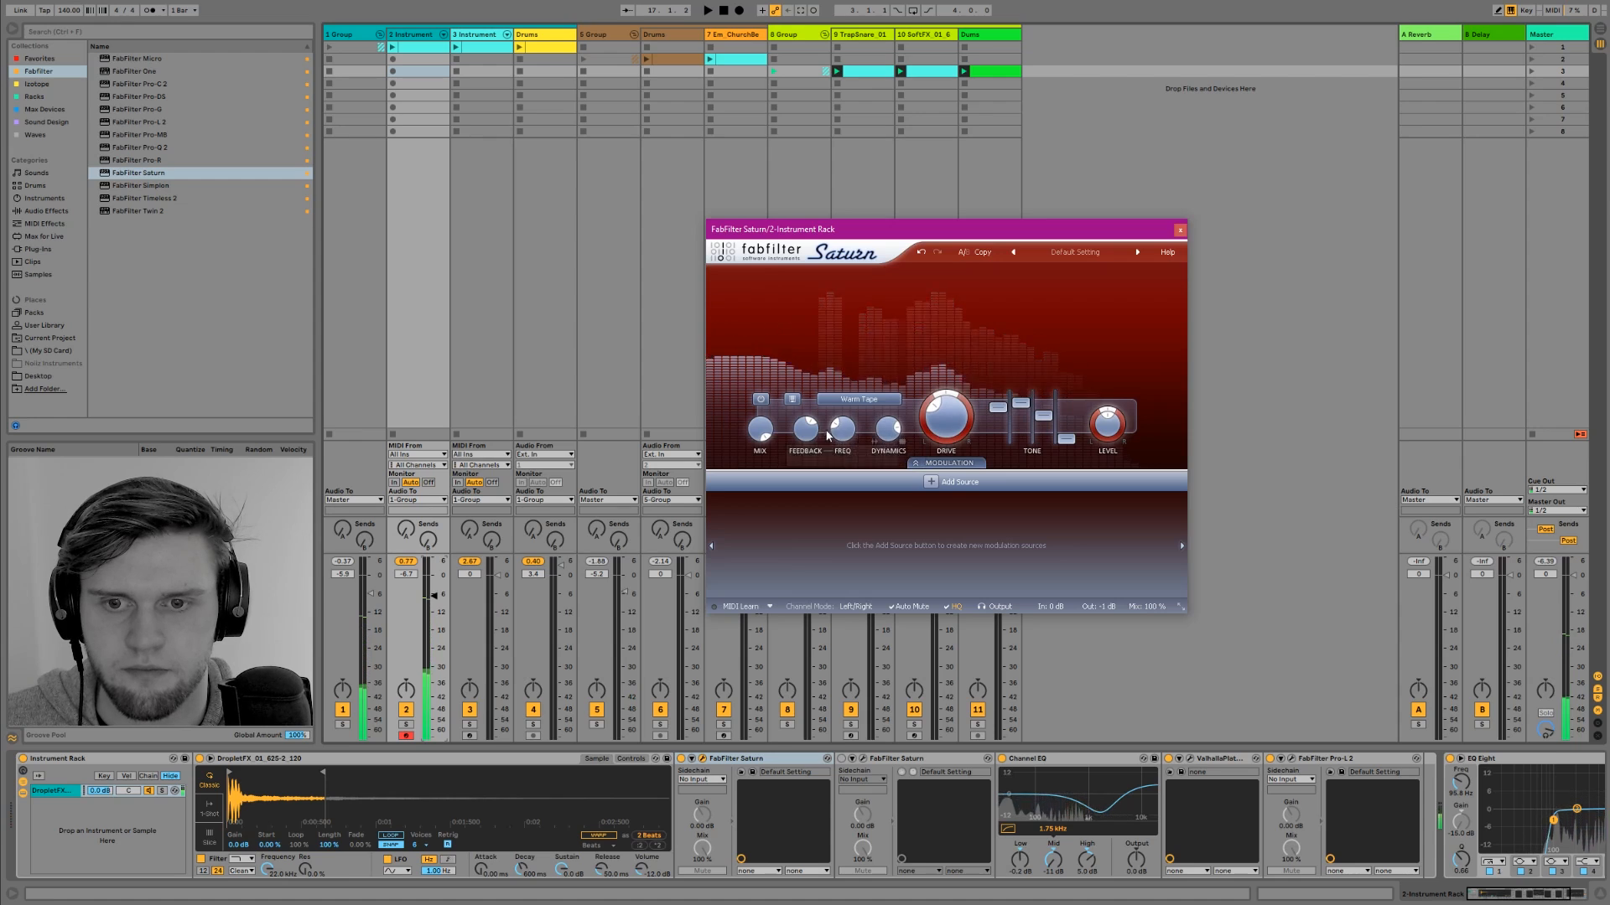
{"action": "left_click_drag", "start_coordinate": [842, 426], "coordinate": [886, 442]}
{"action": "left_click_drag", "start_coordinate": [997, 410], "coordinate": [997, 406]}
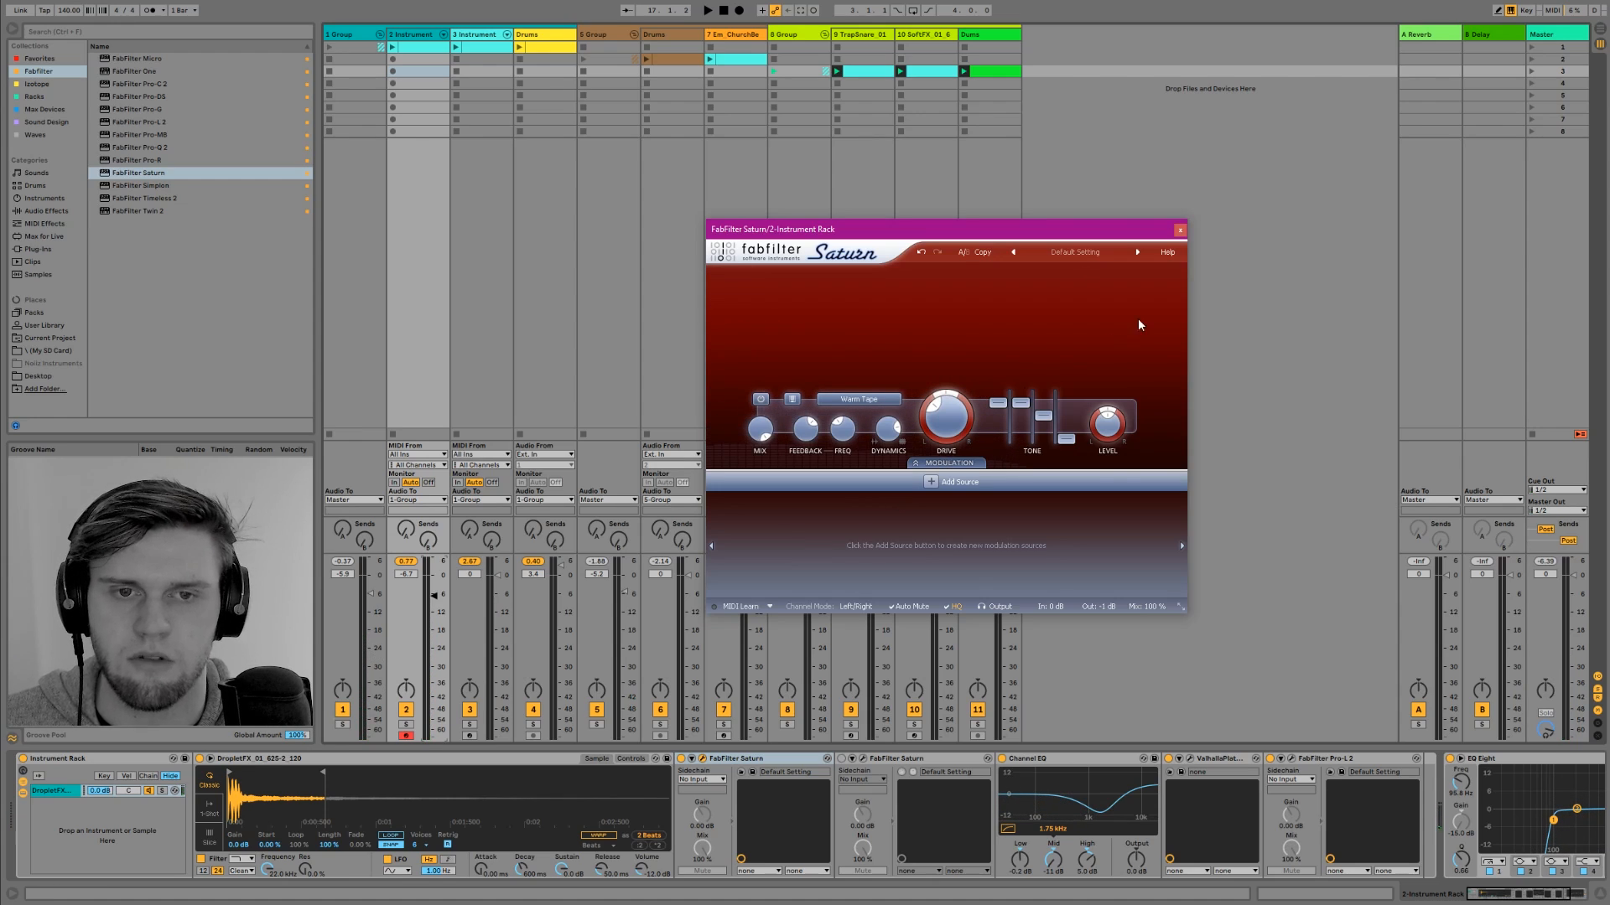
{"action": "left_click", "coordinate": [1180, 229]}
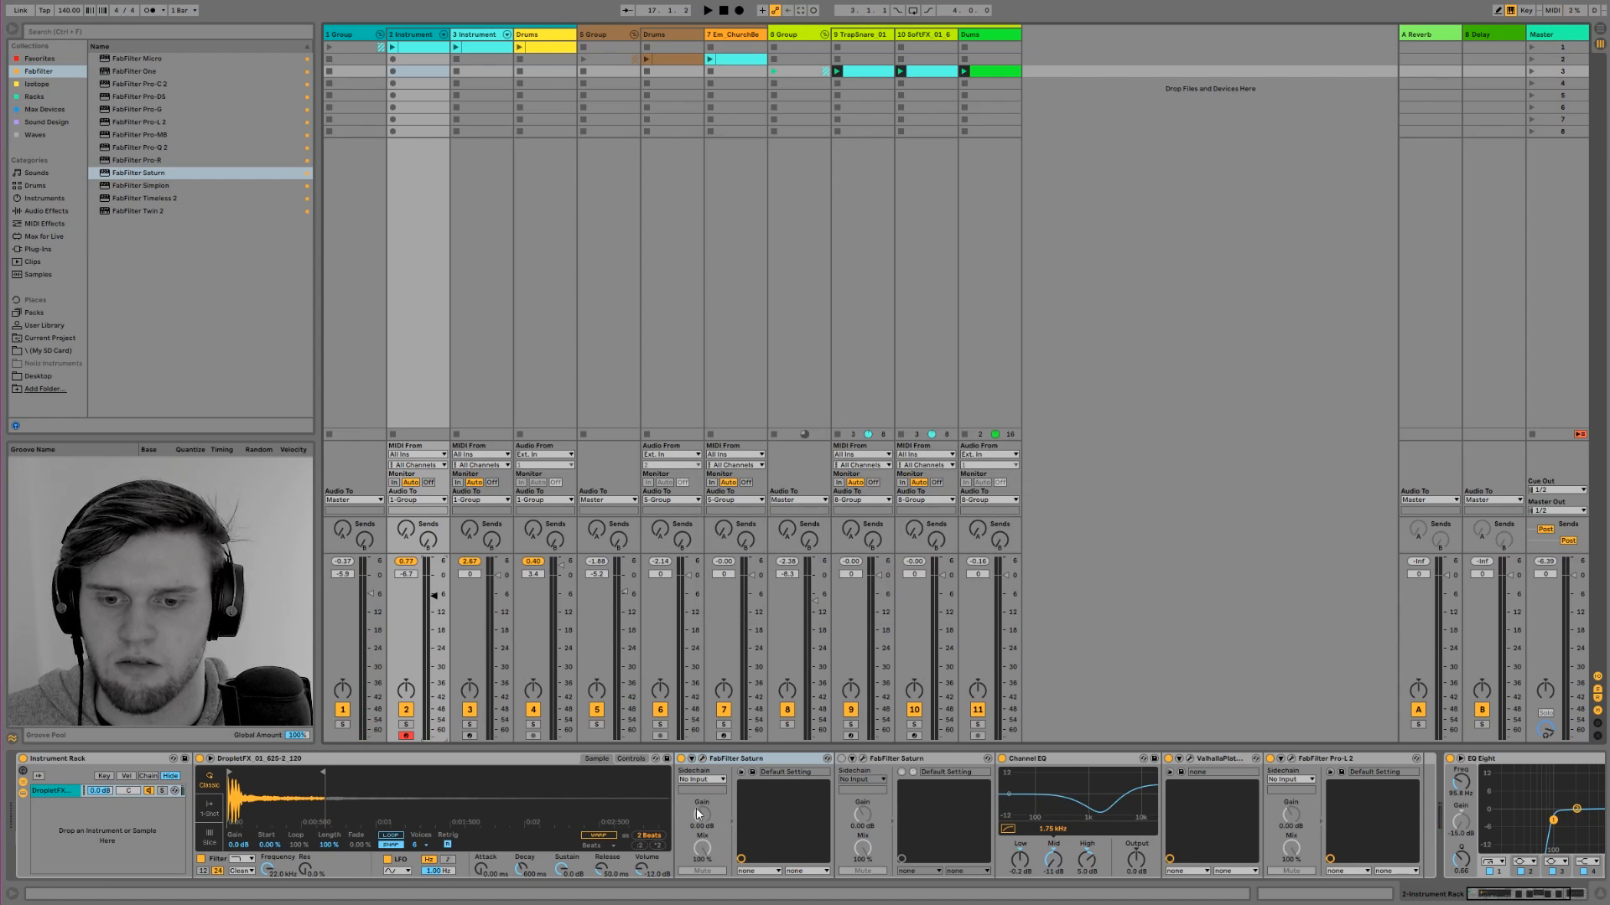
Bypass the first Saturn on the 2 Instrument track and play the droplet sample in different octaves.
{"action": "left_click", "coordinate": [680, 759]}
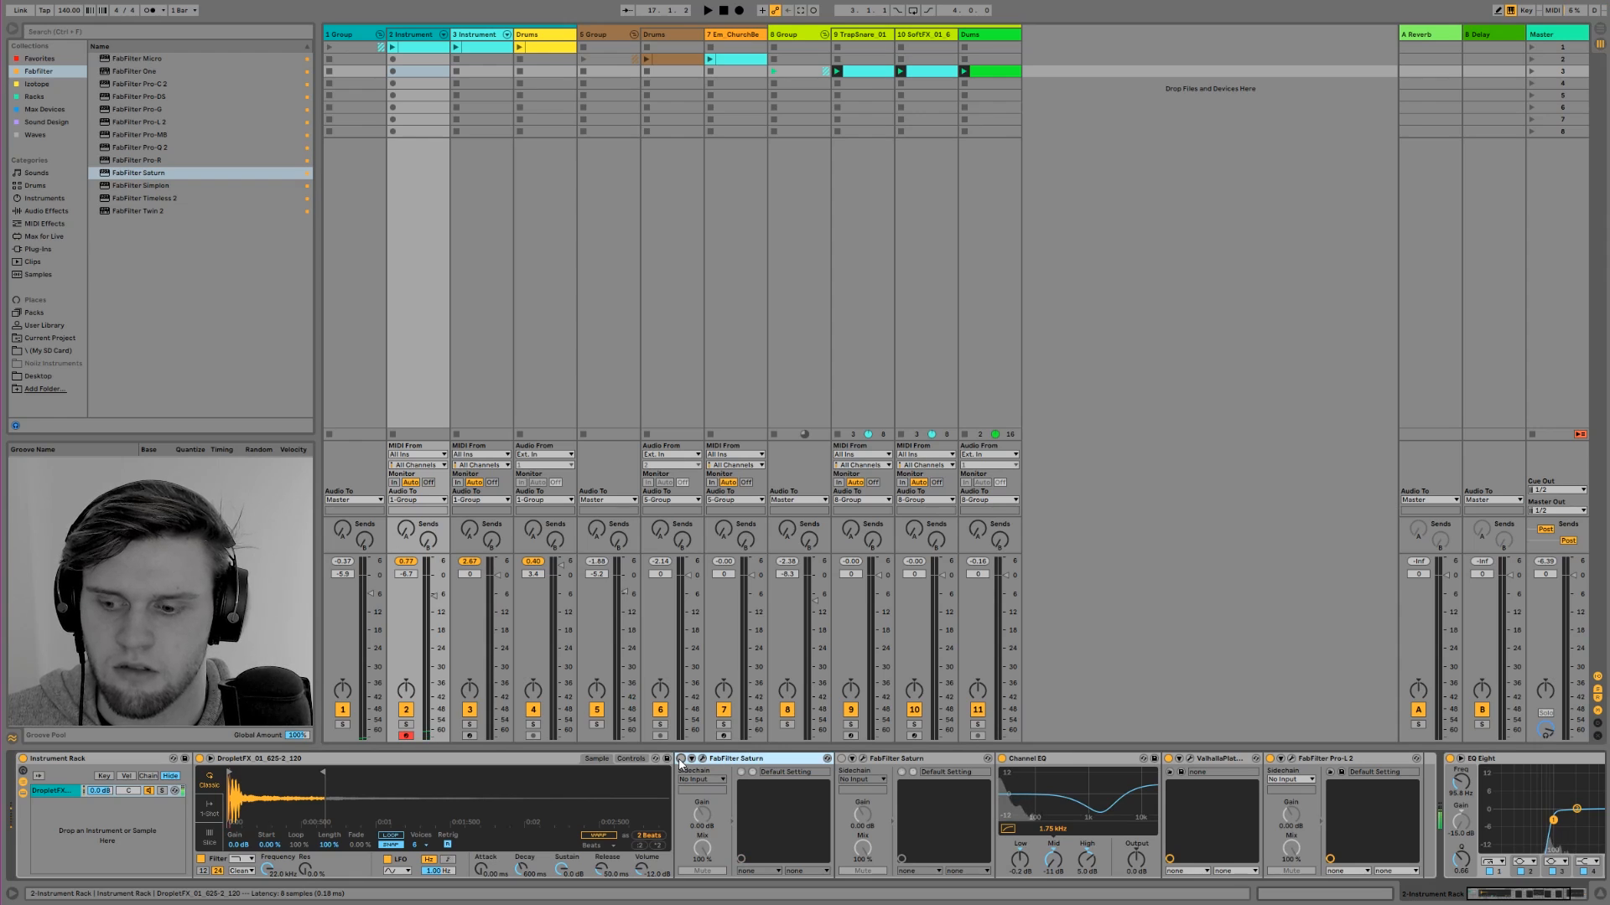
{"action": "key", "text": "z"}
{"action": "key", "text": "a"}
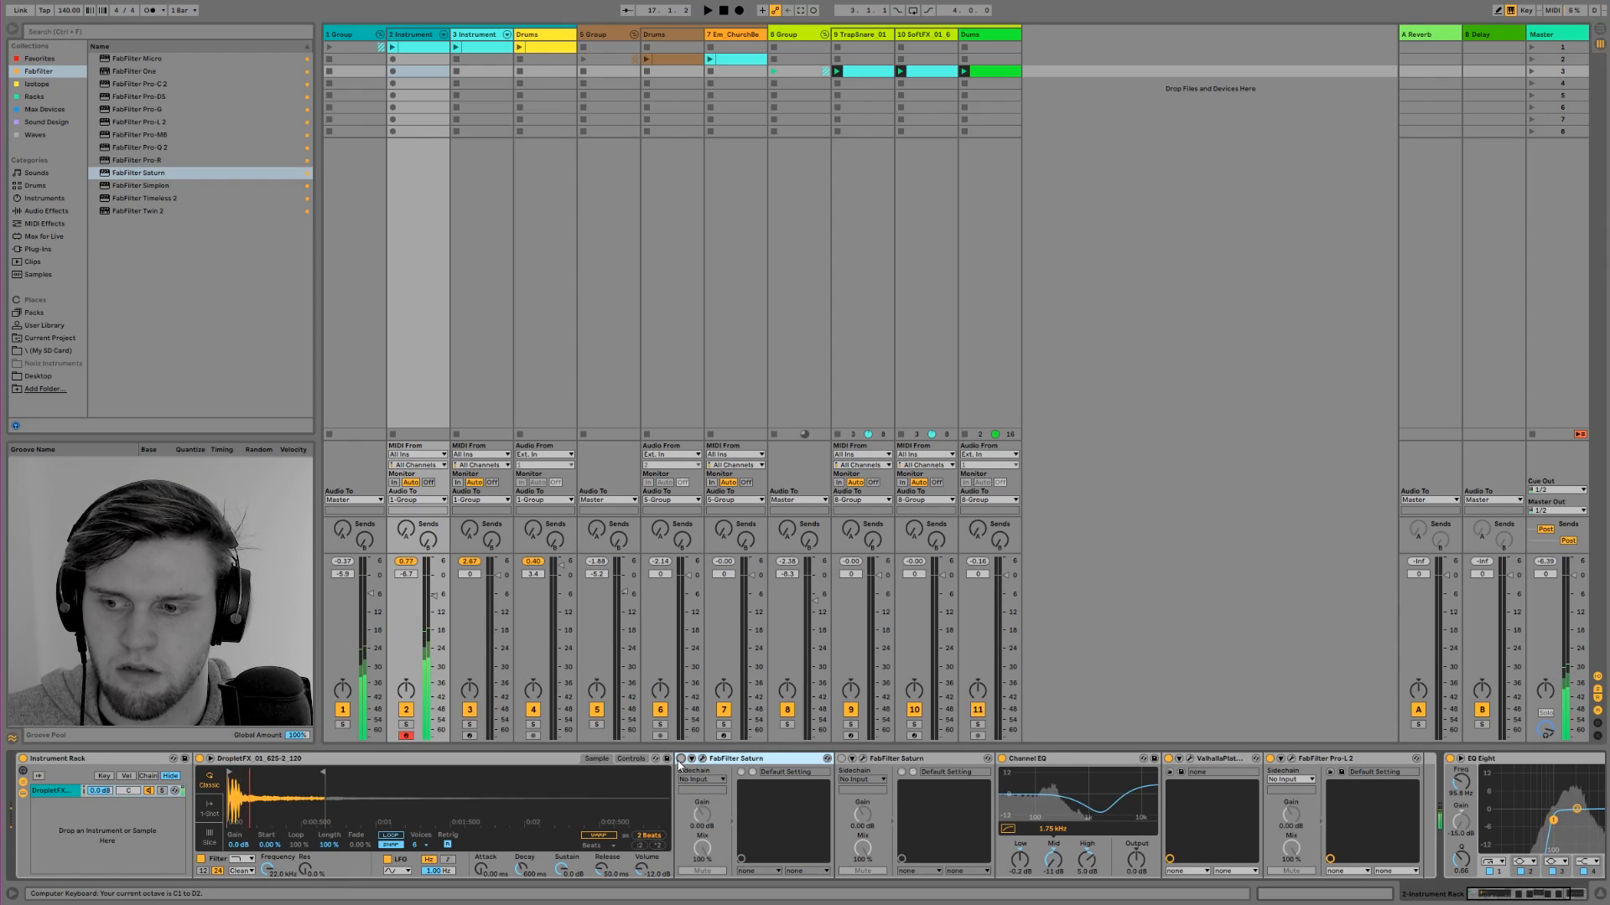
{"action": "key", "text": "x"}
{"action": "key", "text": "a"}
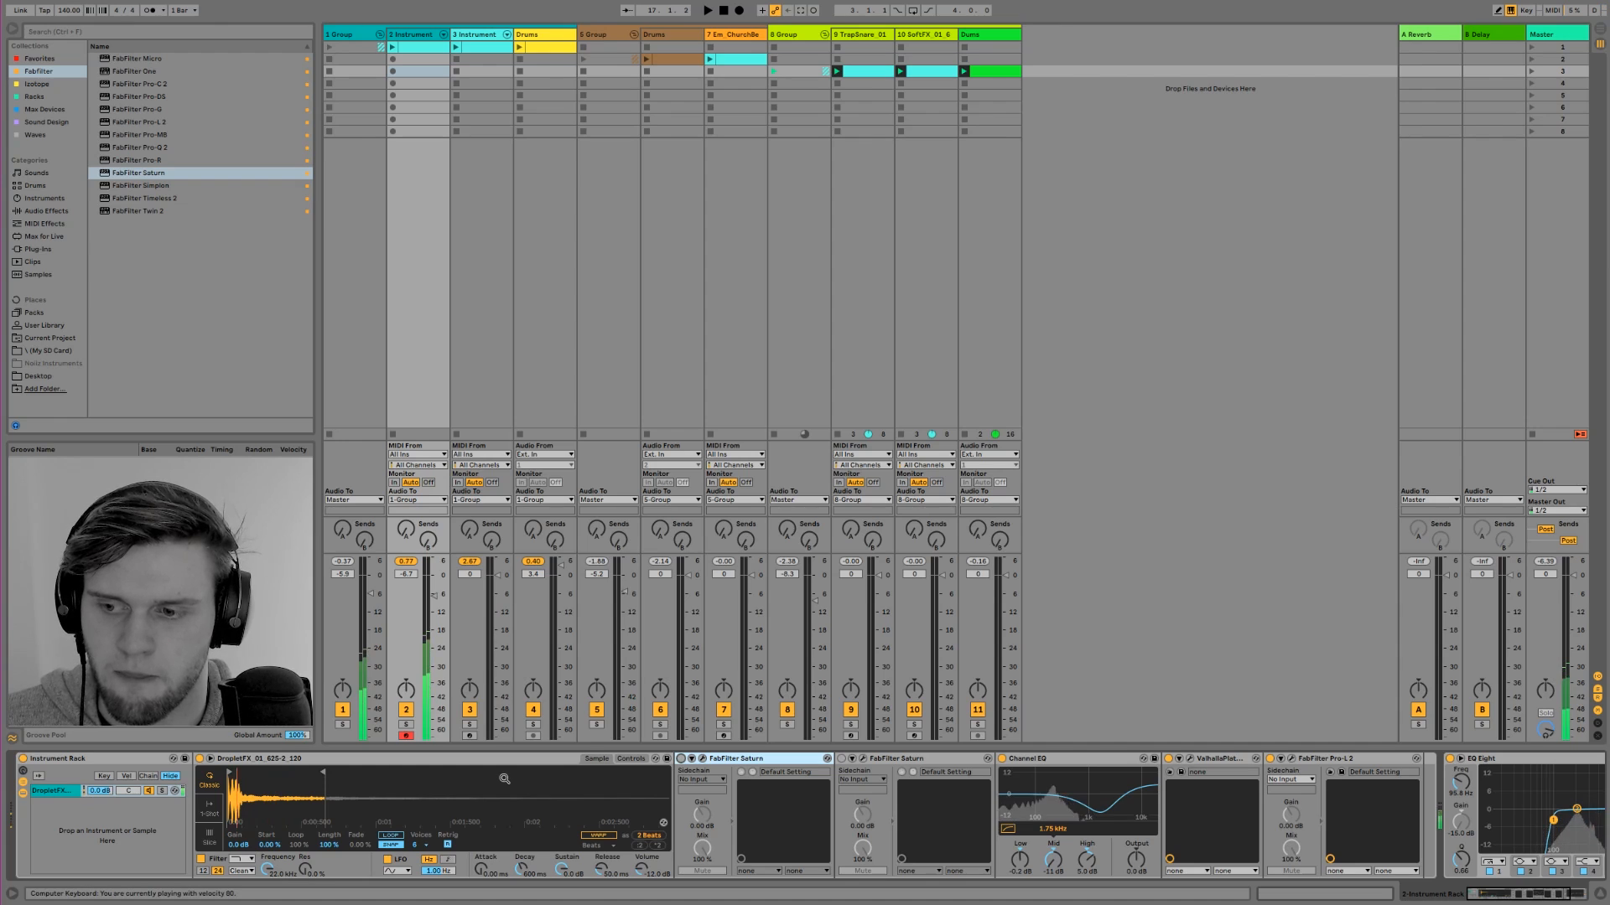
{"action": "key", "text": "x"}
{"action": "key", "text": "a"}
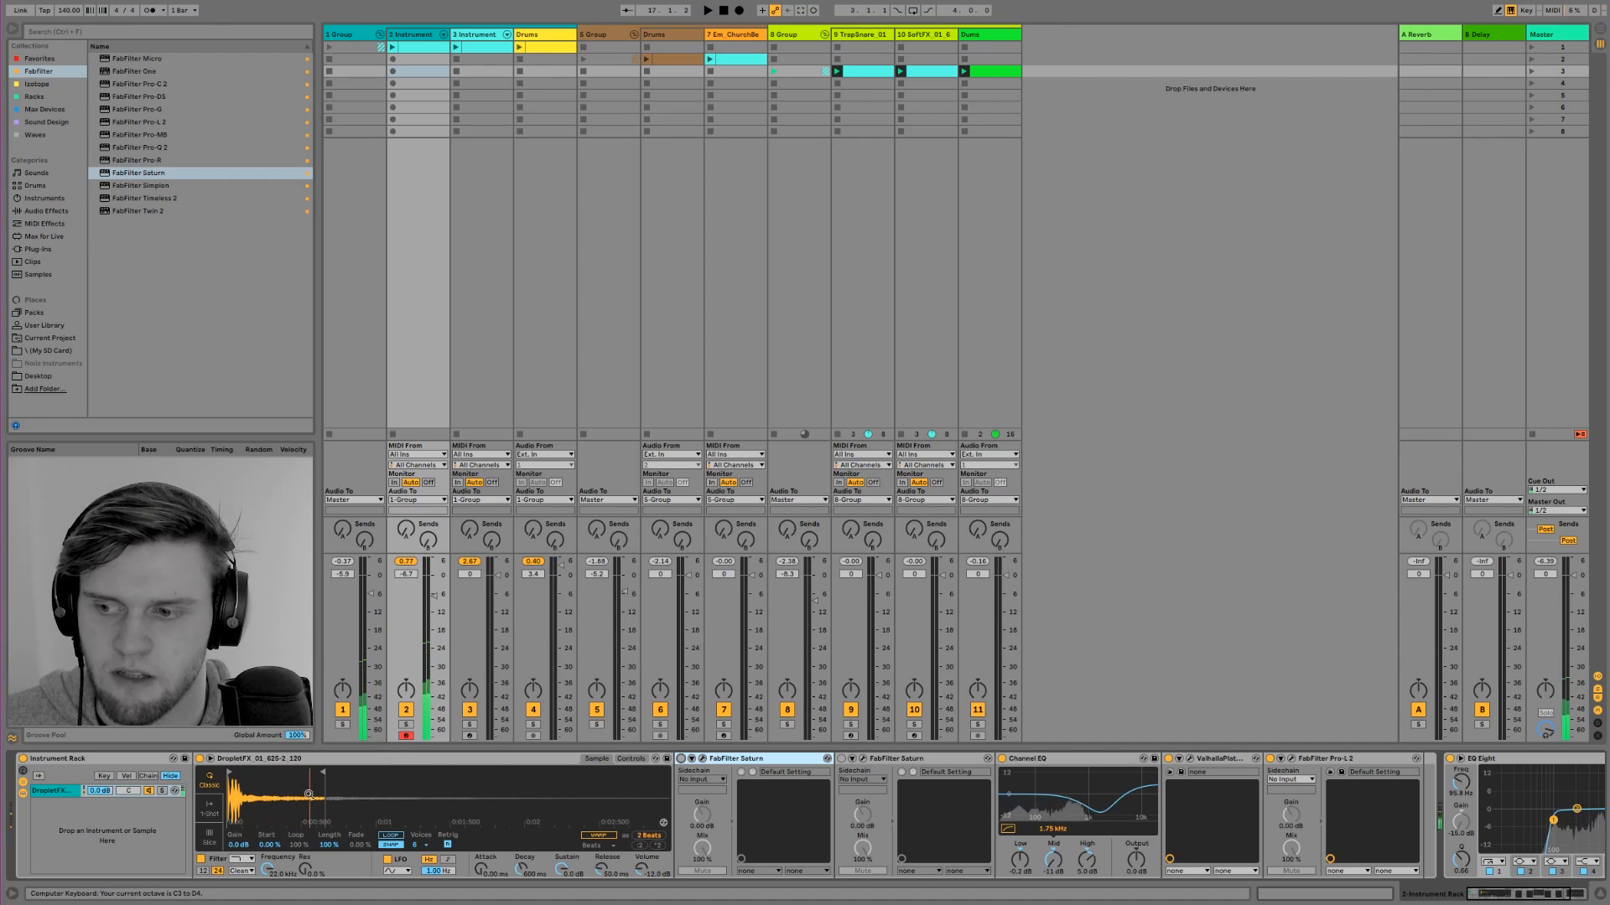
Move the end marker of the DropletFX sample slightly later in the waveform.
{"action": "left_click_drag", "start_coordinate": [324, 772], "coordinate": [340, 773]}
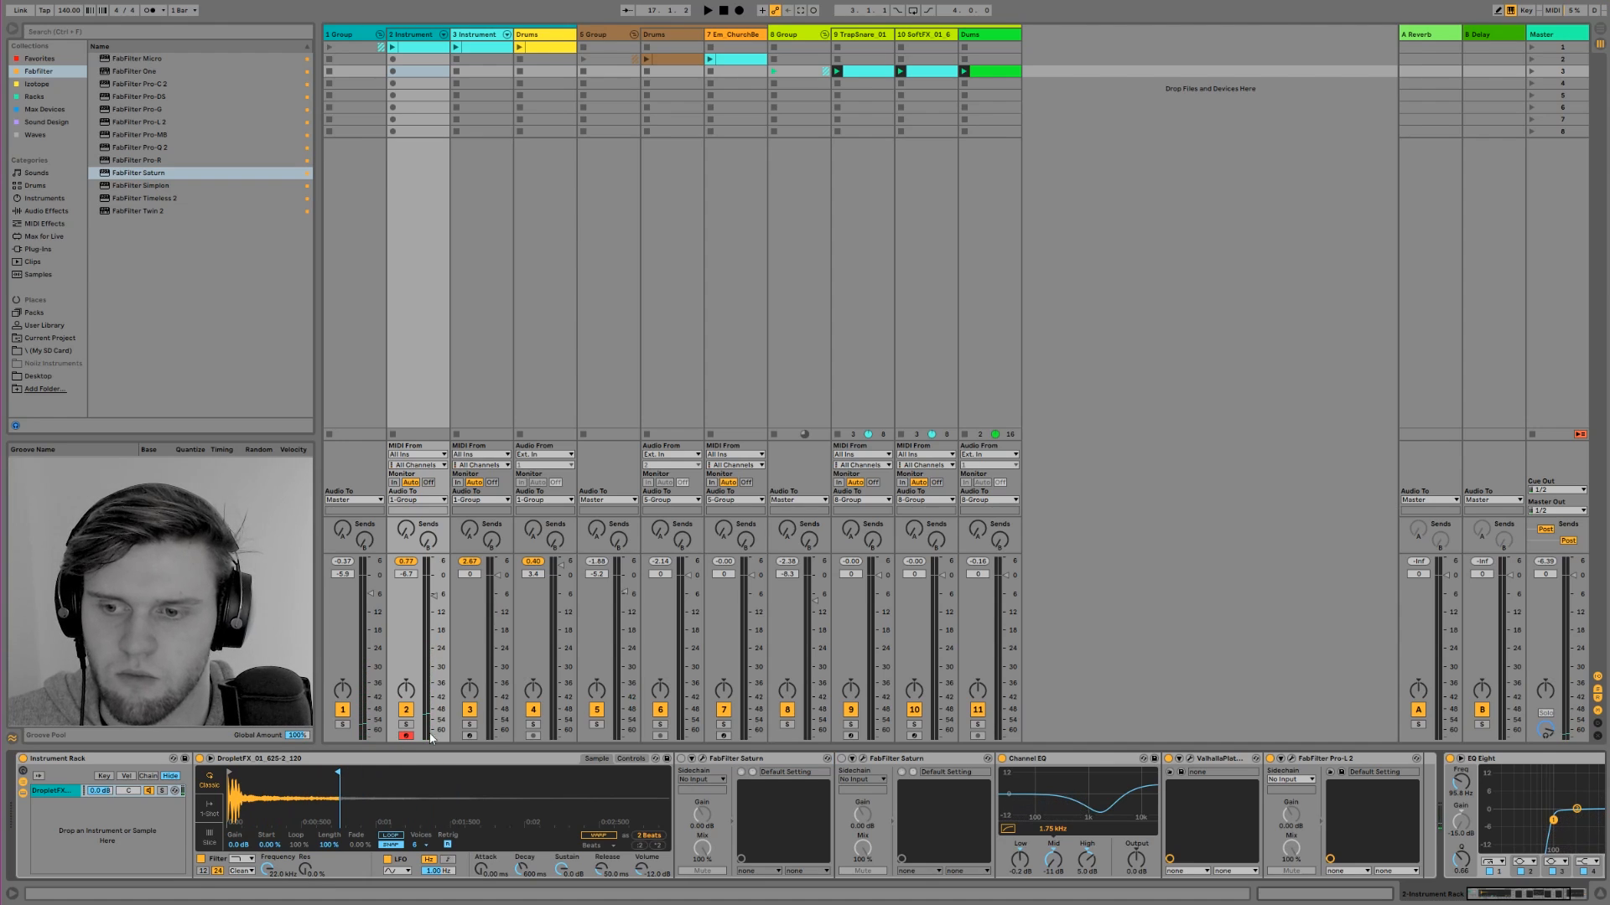
{"action": "mouse_move", "coordinate": [240, 797]}
{"action": "left_mouse_down"}
{"action": "mouse_move", "coordinate": [240, 843]}
{"action": "mouse_move", "coordinate": [241, 792]}
{"action": "left_mouse_up"}
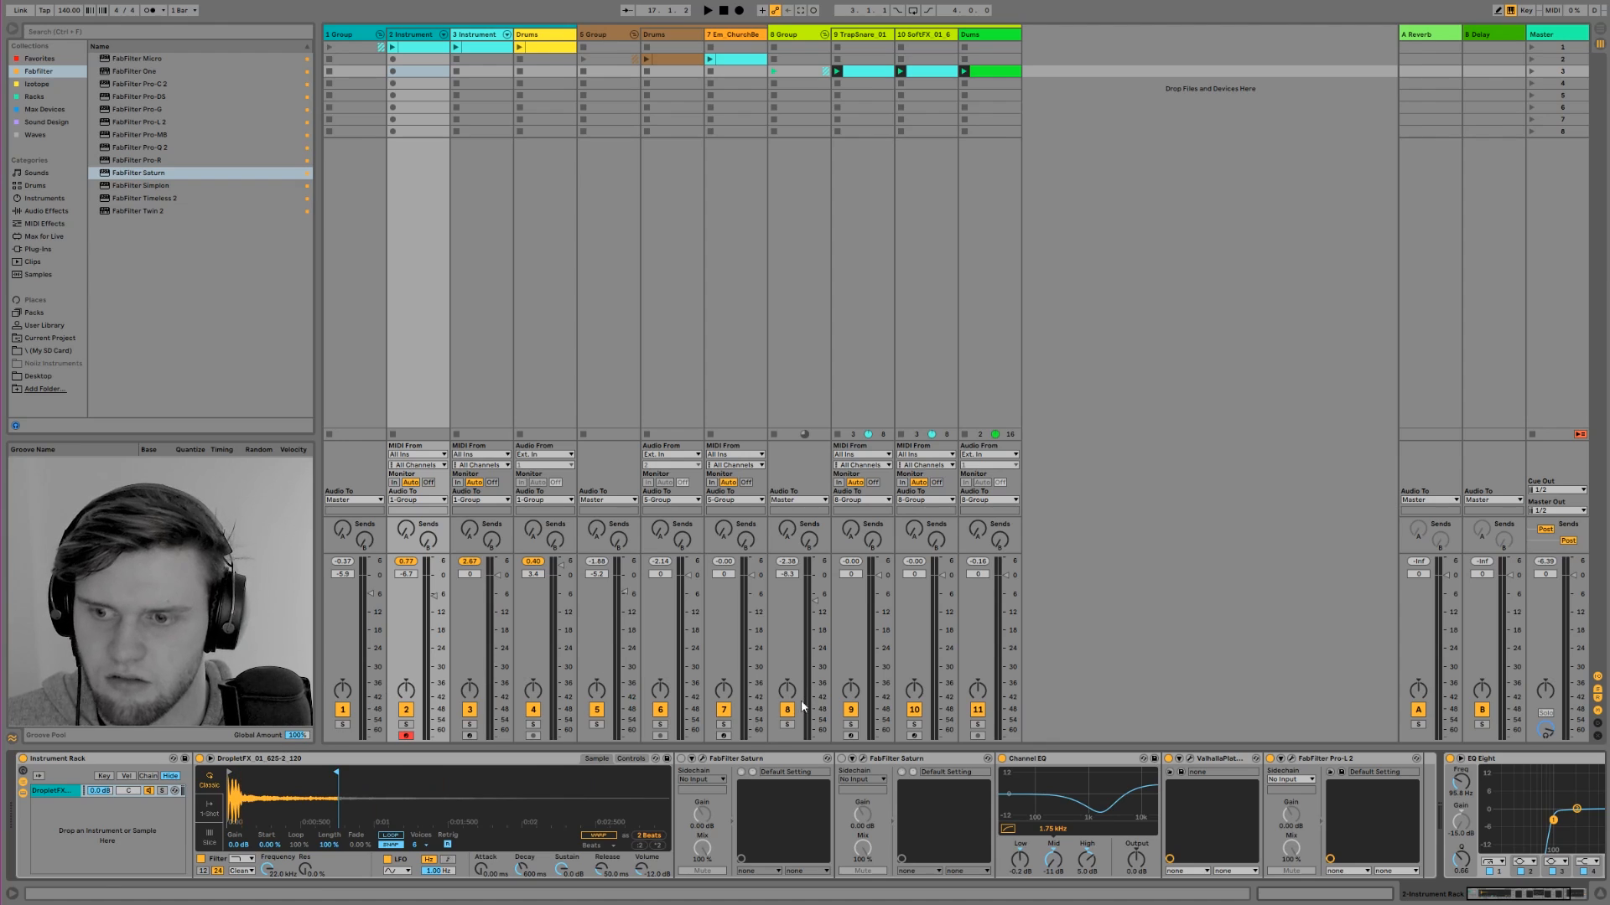
Show the ChurchBell track's devices and play the second scene briefly before stopping it.
{"action": "left_click", "coordinate": [477, 38]}
{"action": "left_click", "coordinate": [721, 39]}
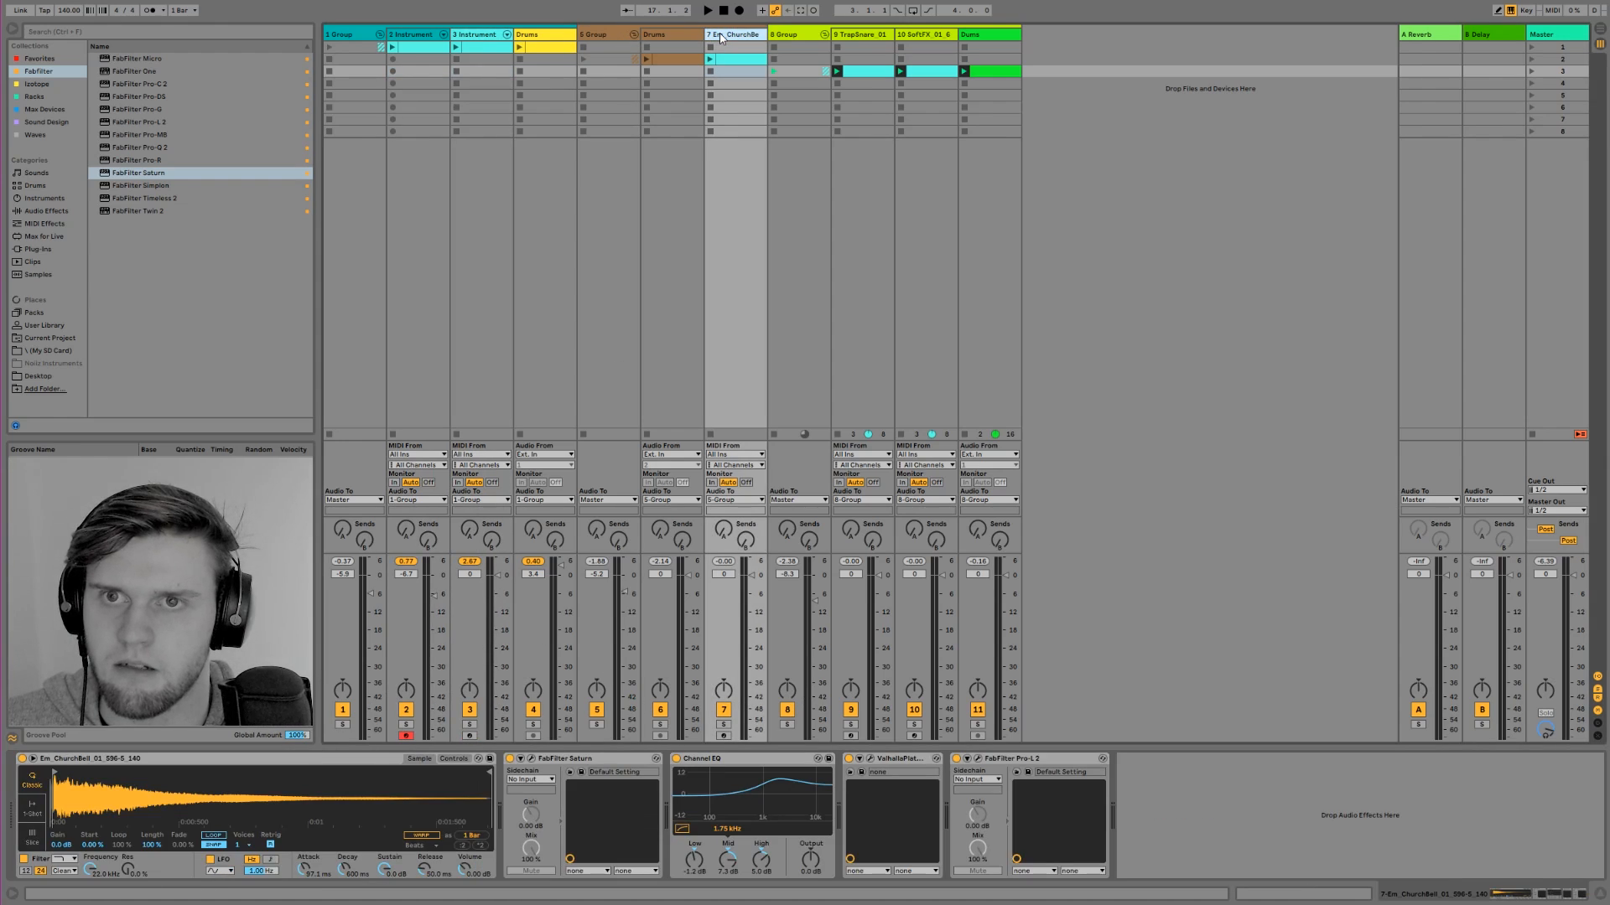
{"action": "left_click", "coordinate": [1531, 60]}
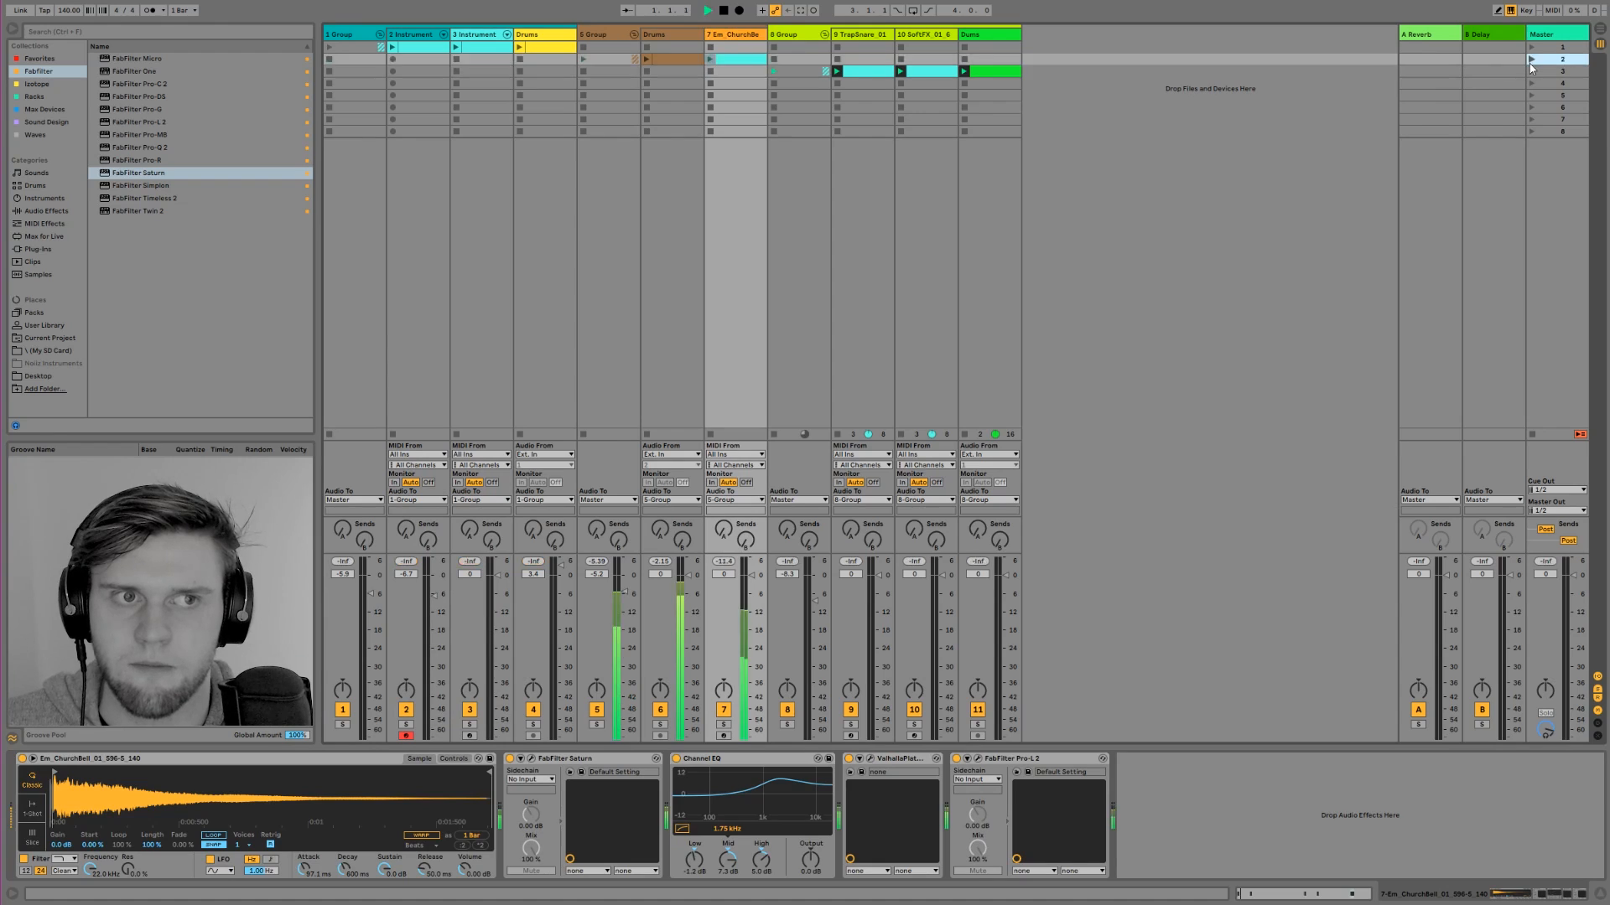
{"action": "key", "text": "space"}
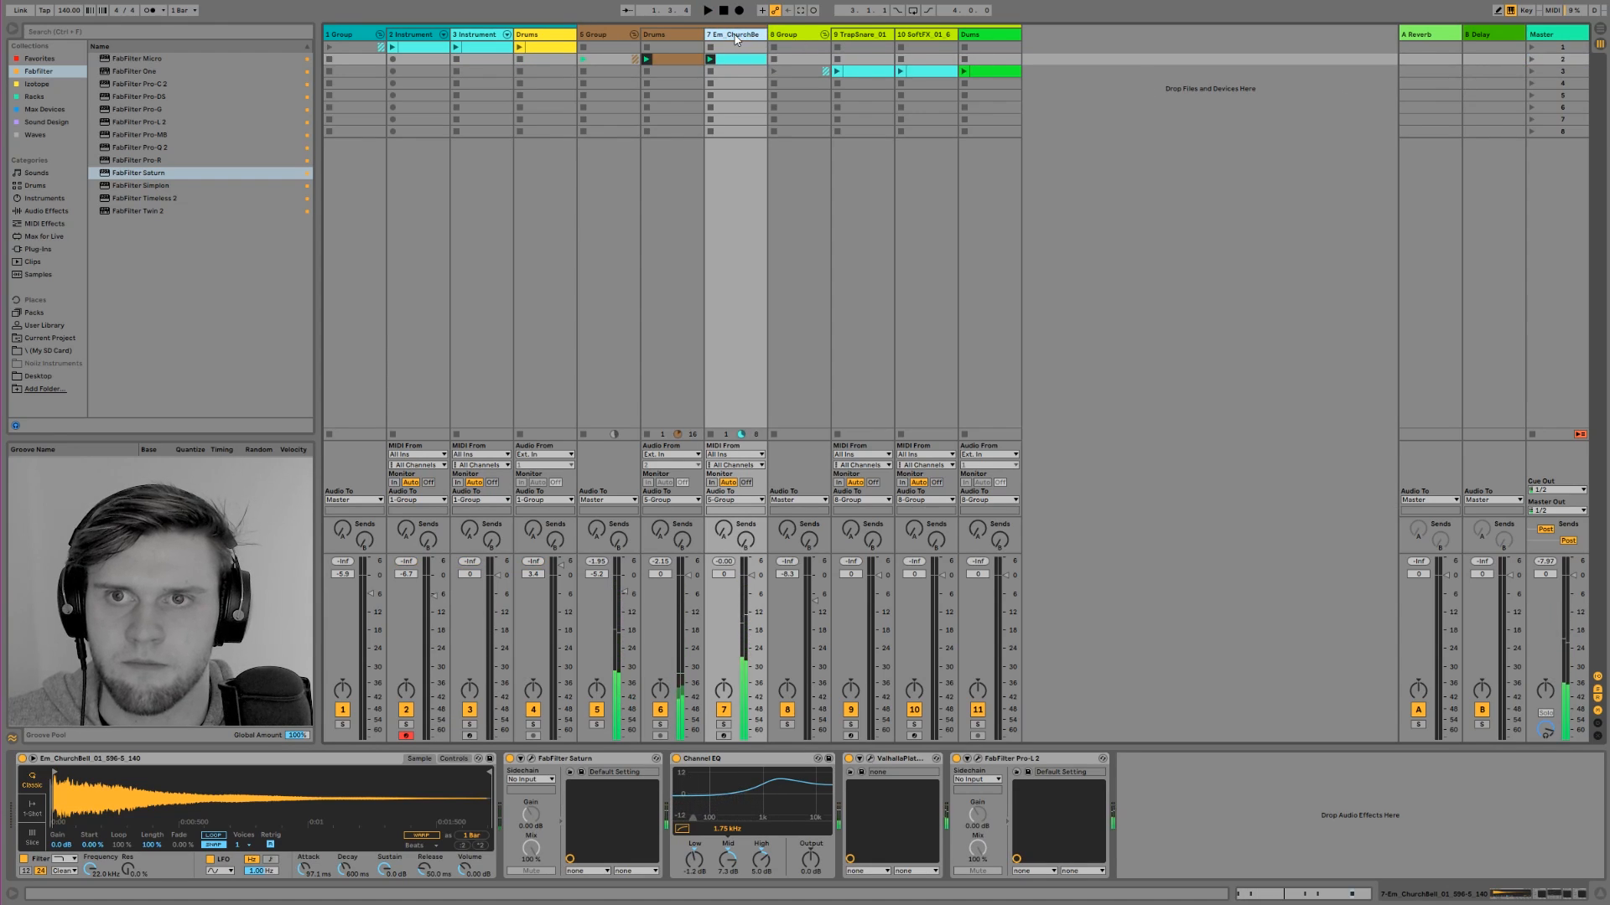
Bypass FabFilter Saturn on the ChurchBell track and arm that track for live playing.
{"action": "left_click", "coordinate": [509, 759]}
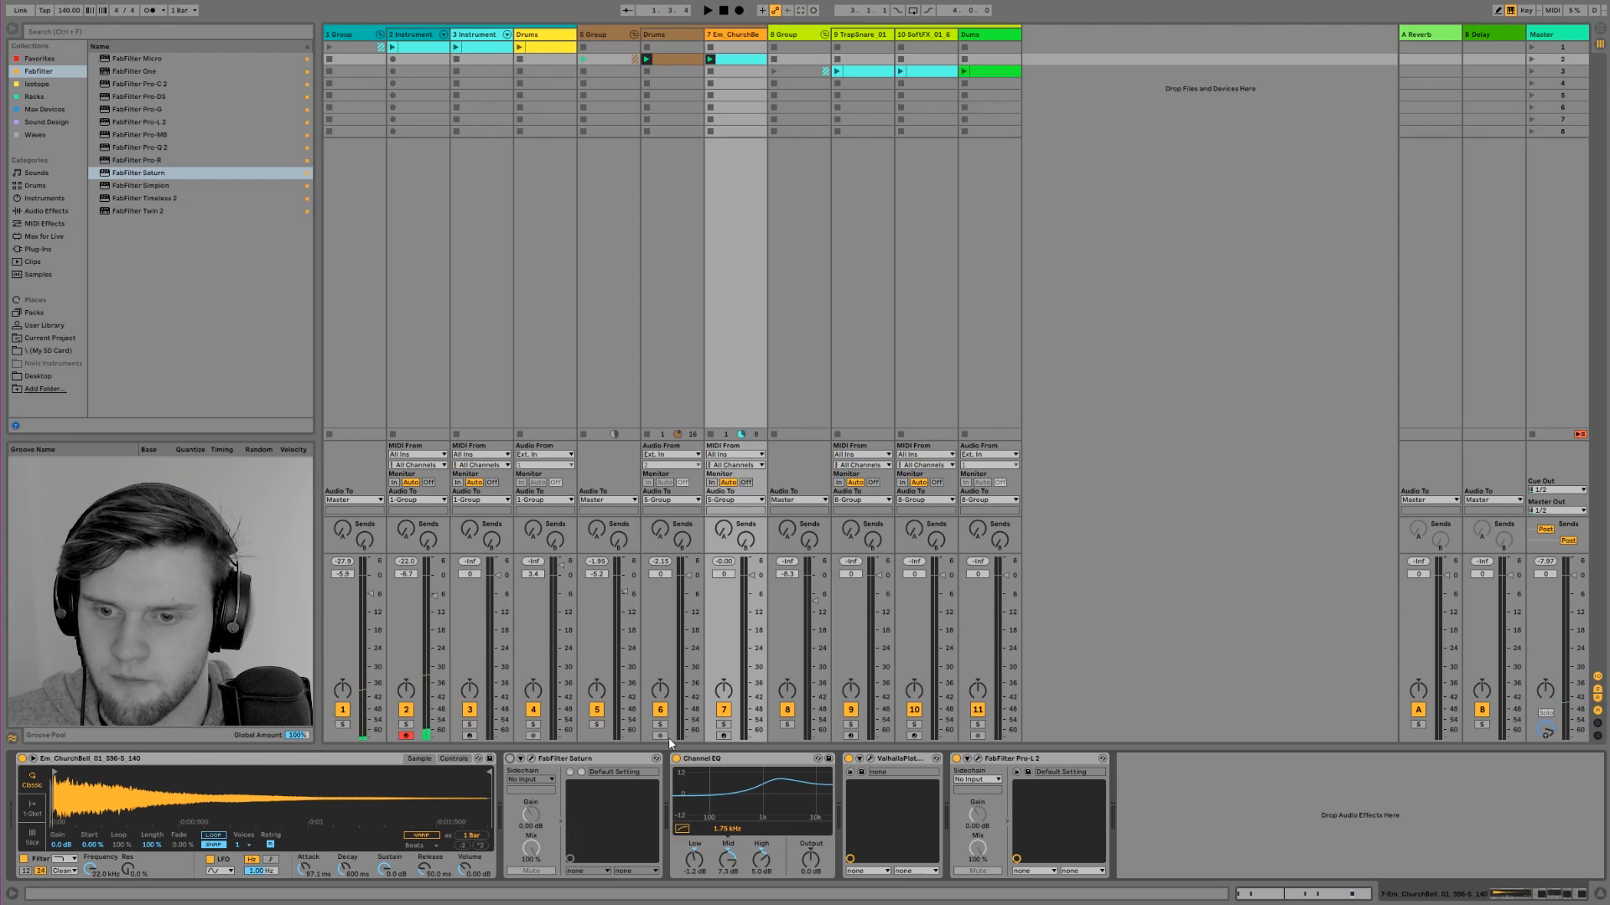
{"action": "left_click", "coordinate": [721, 736]}
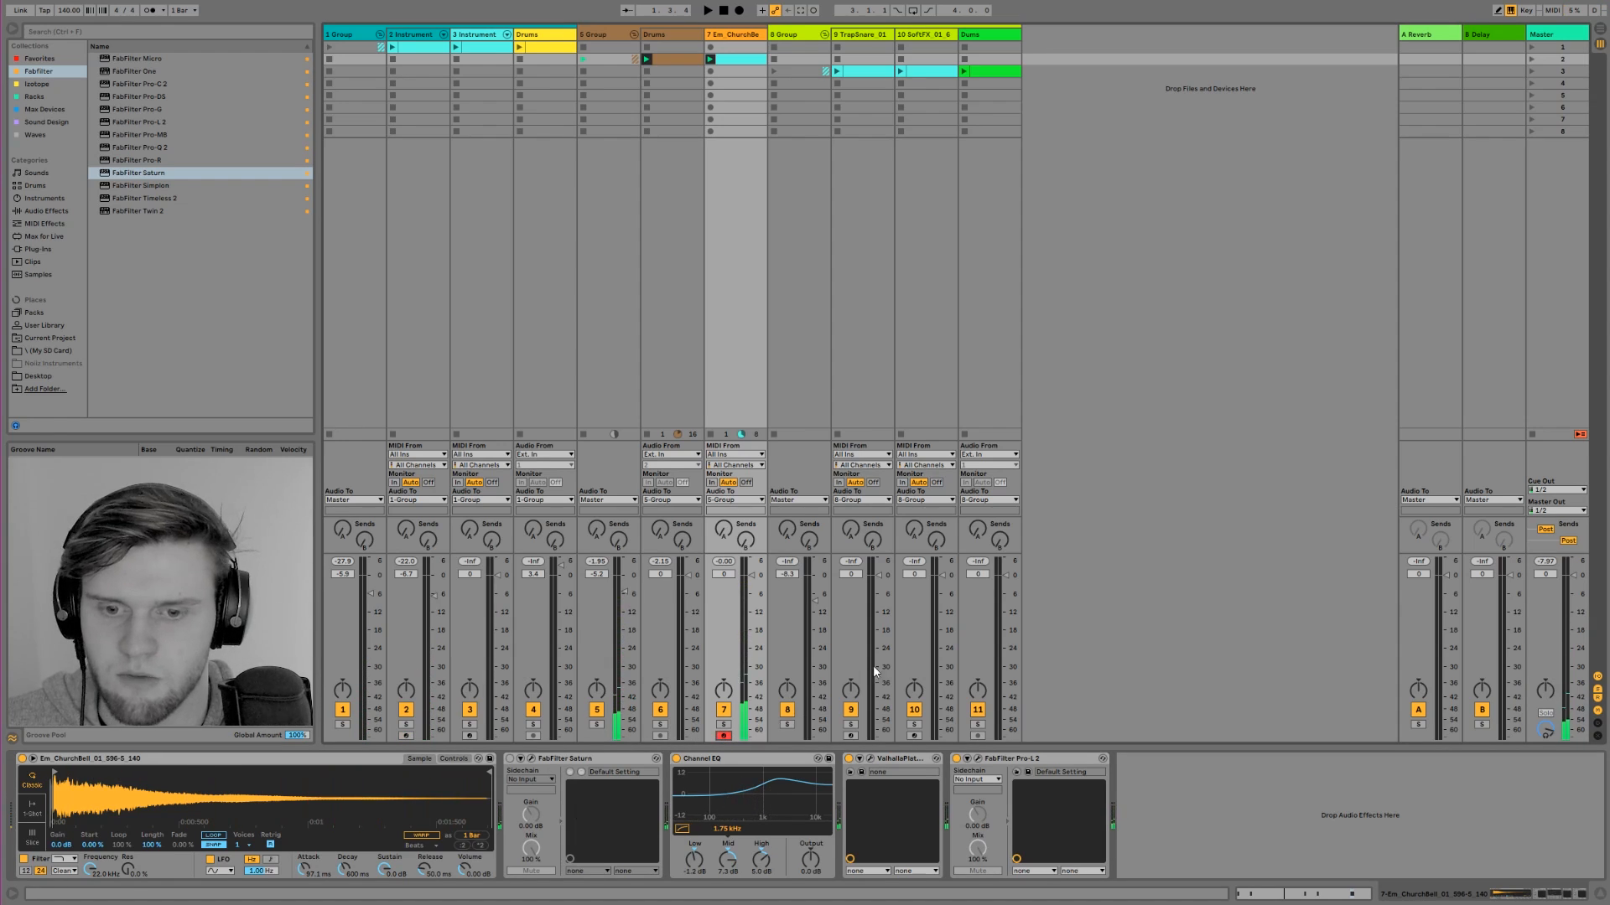
Show the TrapSnare track's devices and play the second and third scenes.
{"action": "left_click", "coordinate": [860, 35]}
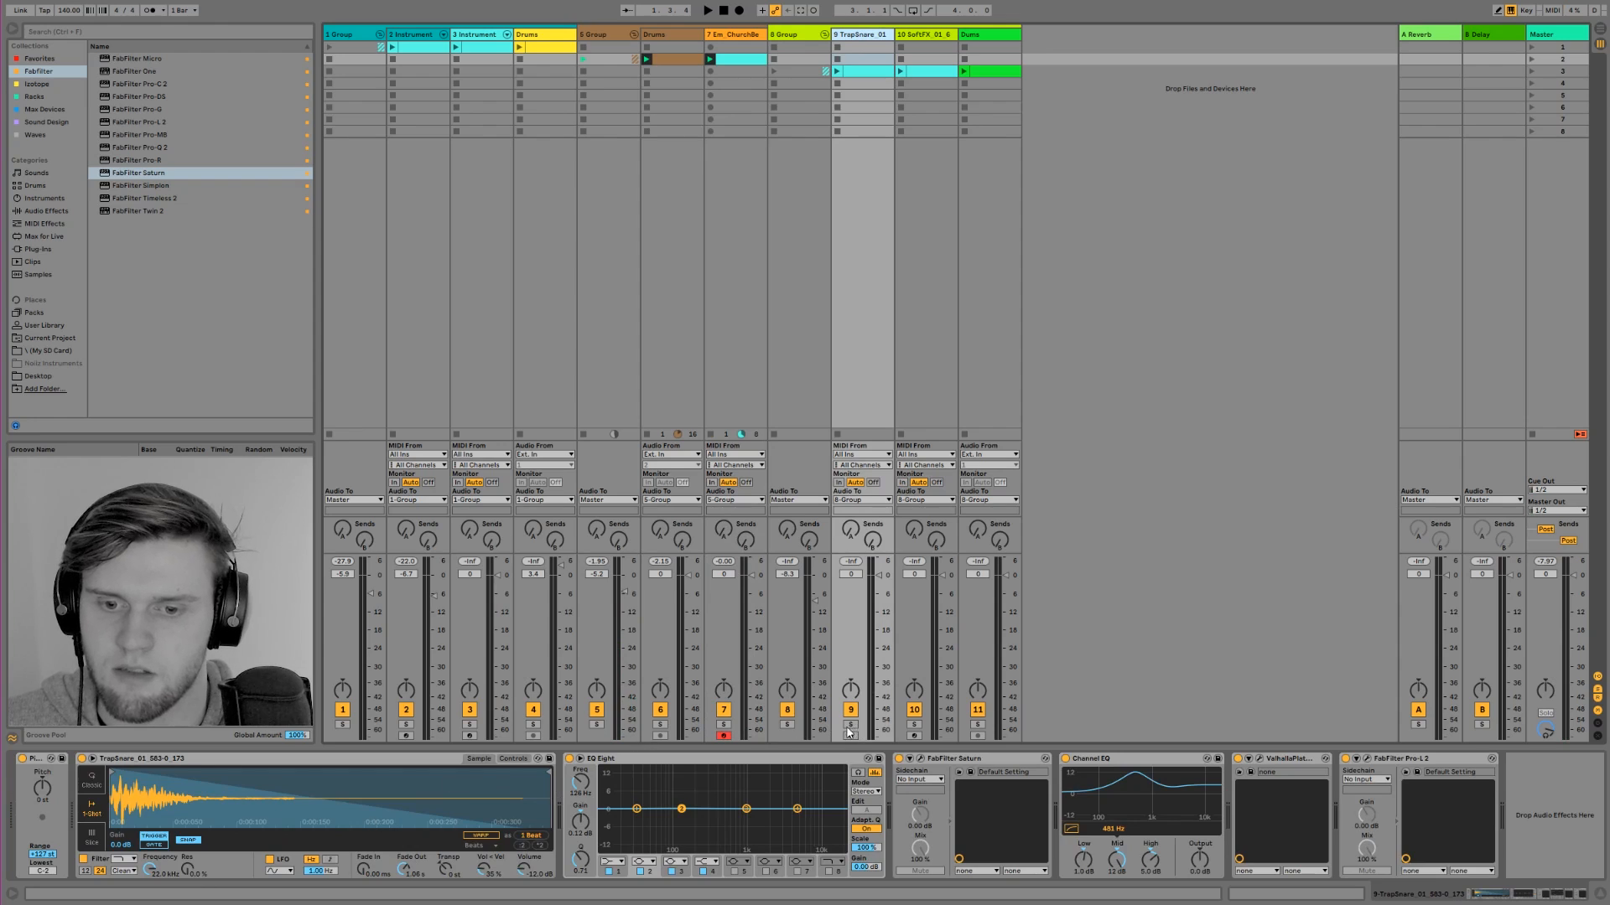
{"action": "left_click", "coordinate": [1532, 58]}
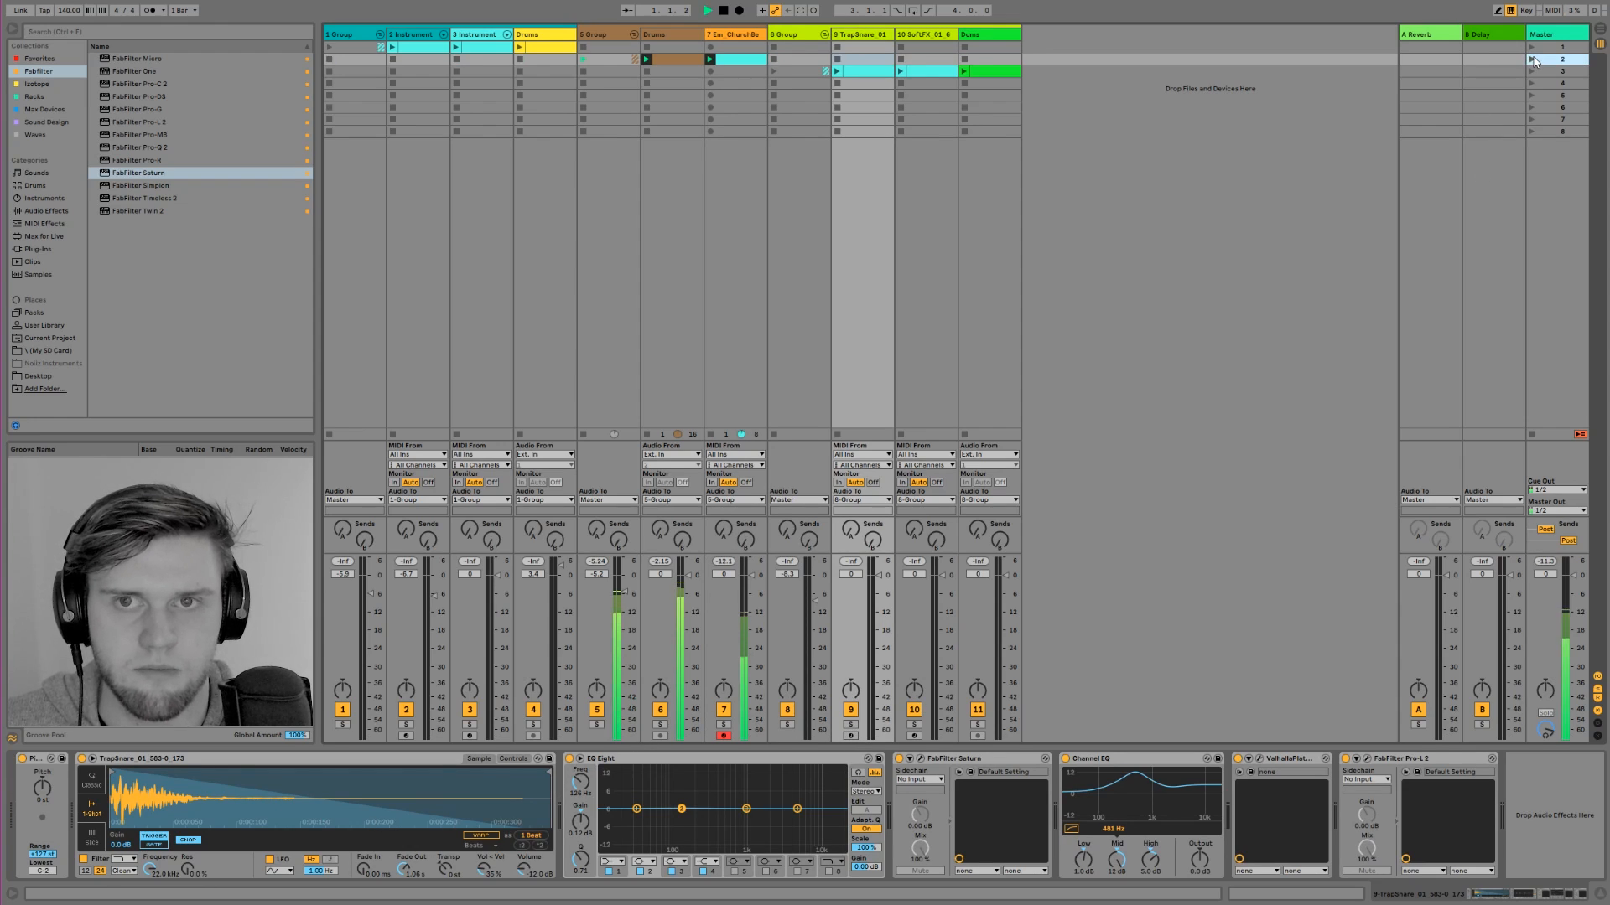
{"action": "left_click", "coordinate": [1532, 71]}
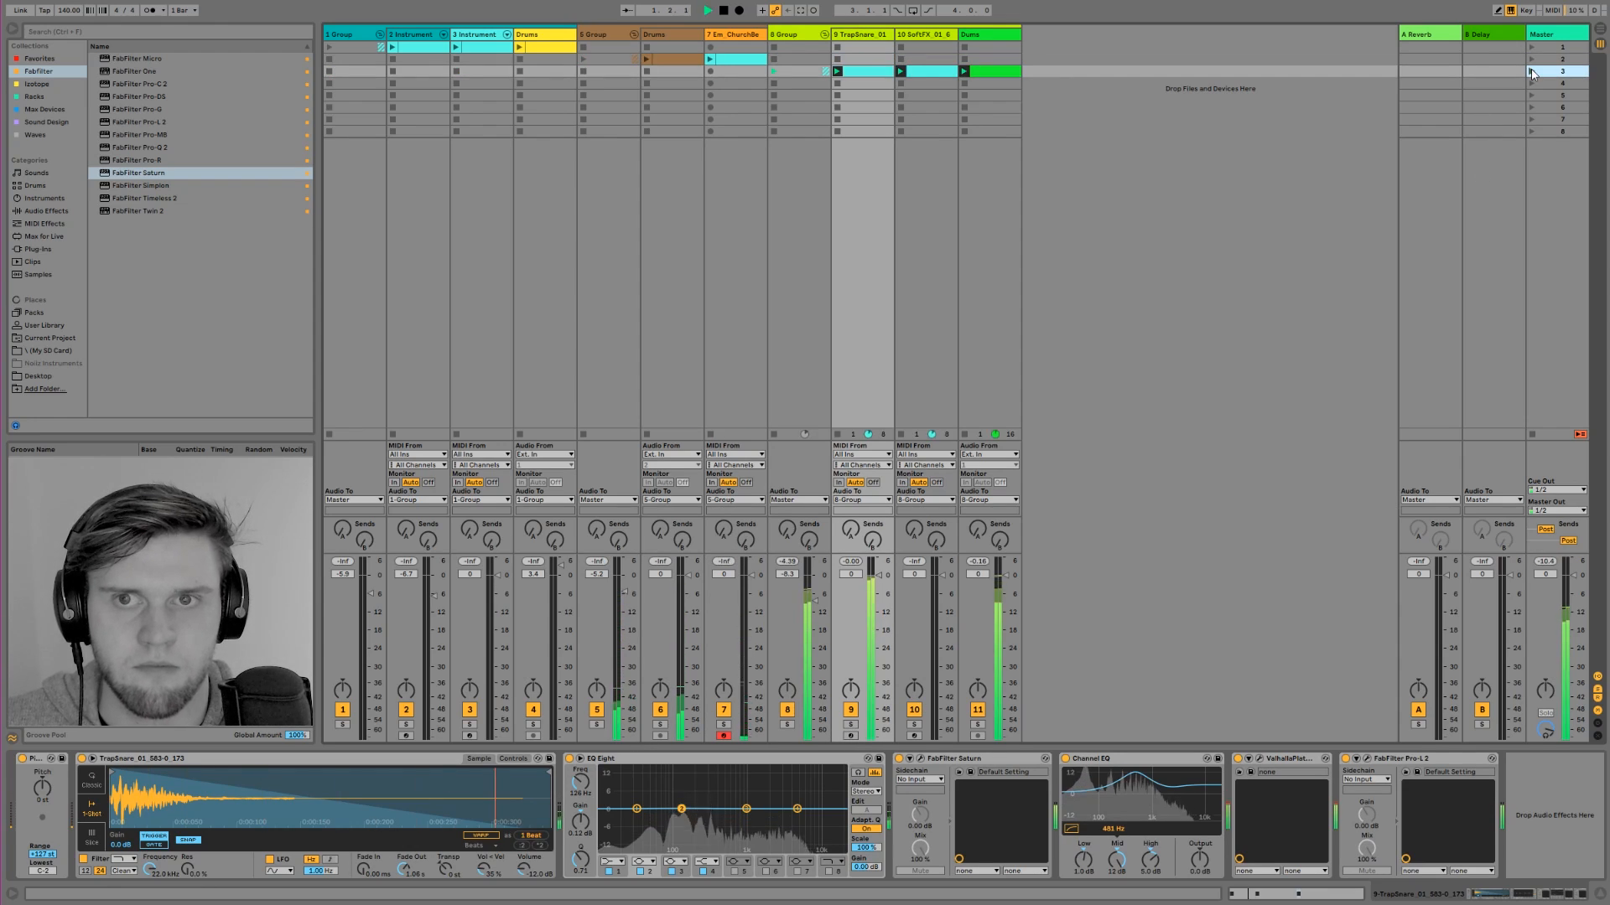
Arm the TrapSnare track and compare the snare in several octaves with Saturn bypassed and enabled.
{"action": "left_click", "coordinate": [851, 736]}
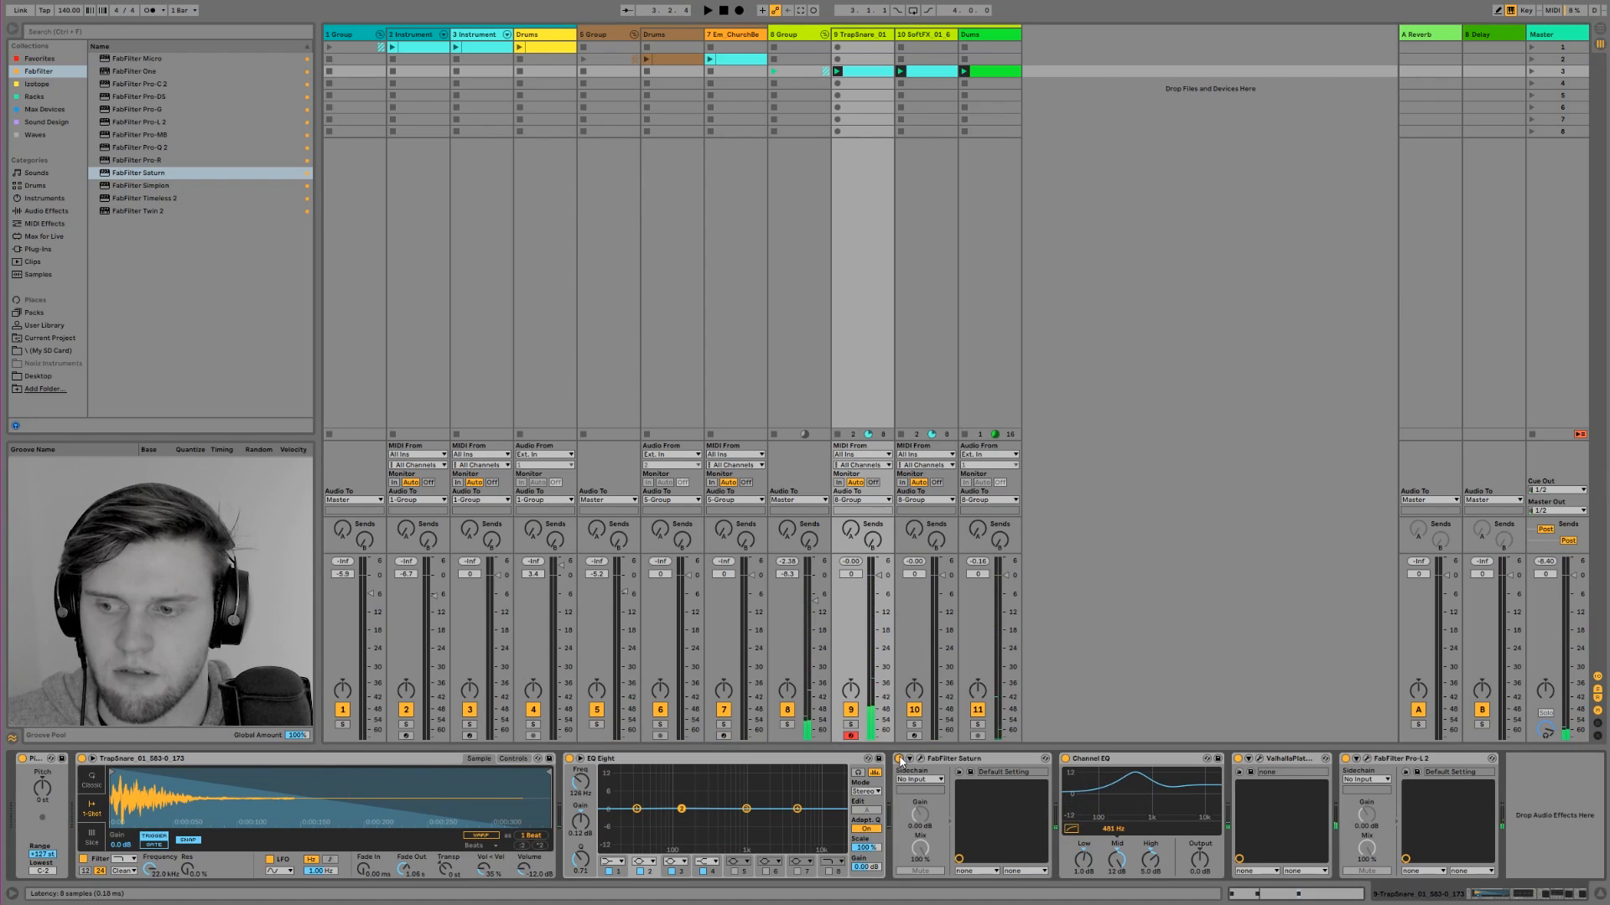
{"action": "left_click", "coordinate": [899, 759]}
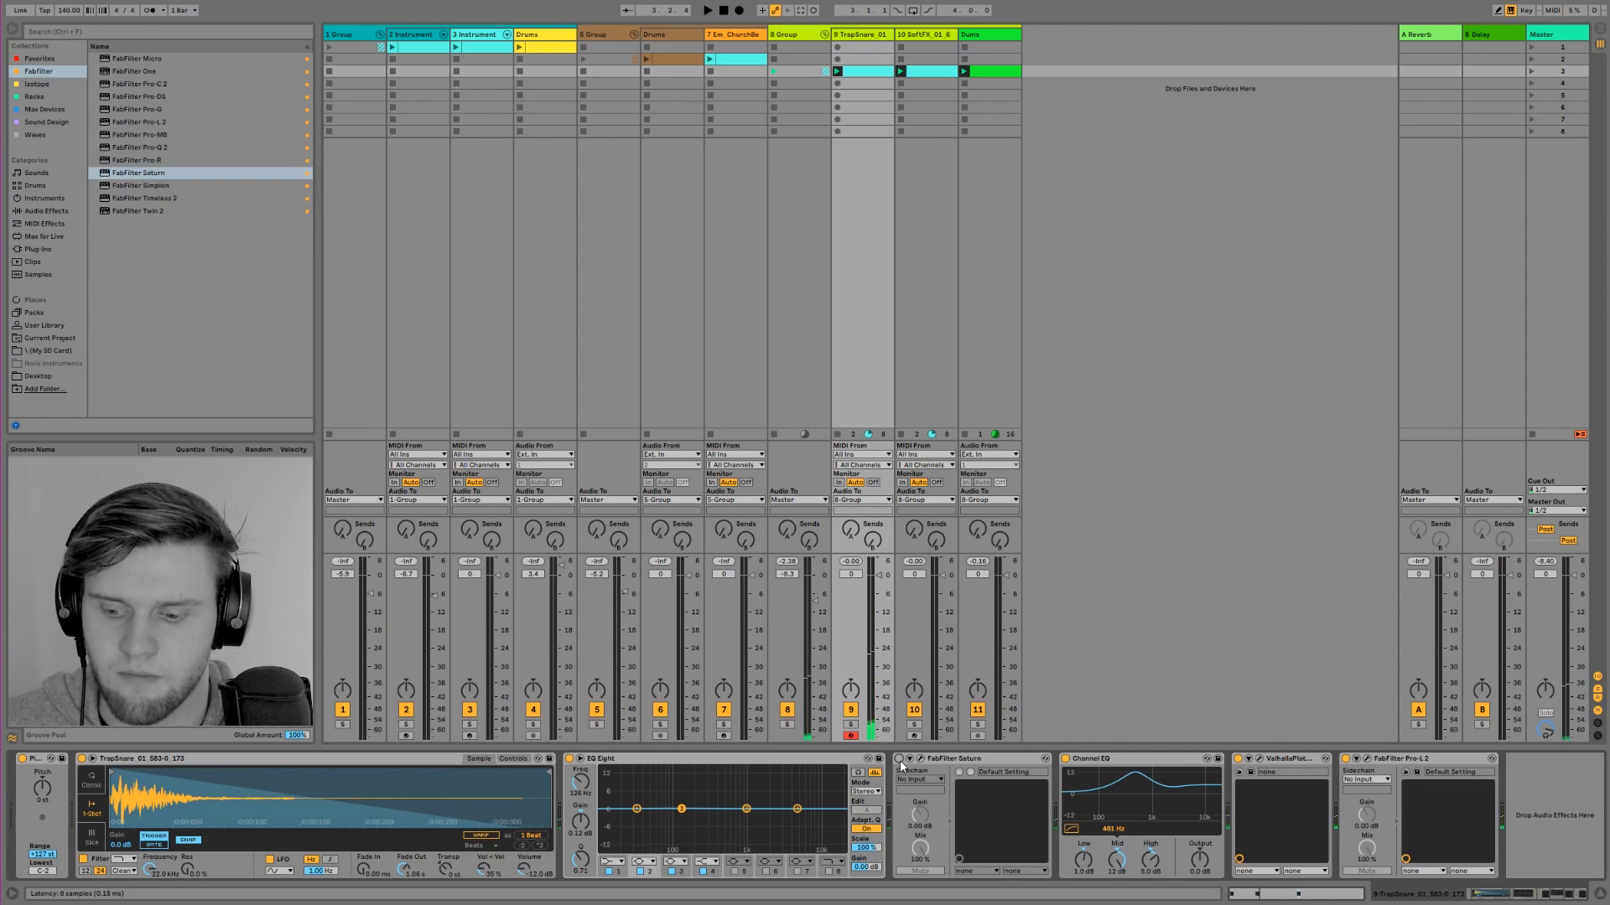
{"action": "key", "text": "x"}
{"action": "key", "text": "x"}
{"action": "key", "text": "x"}
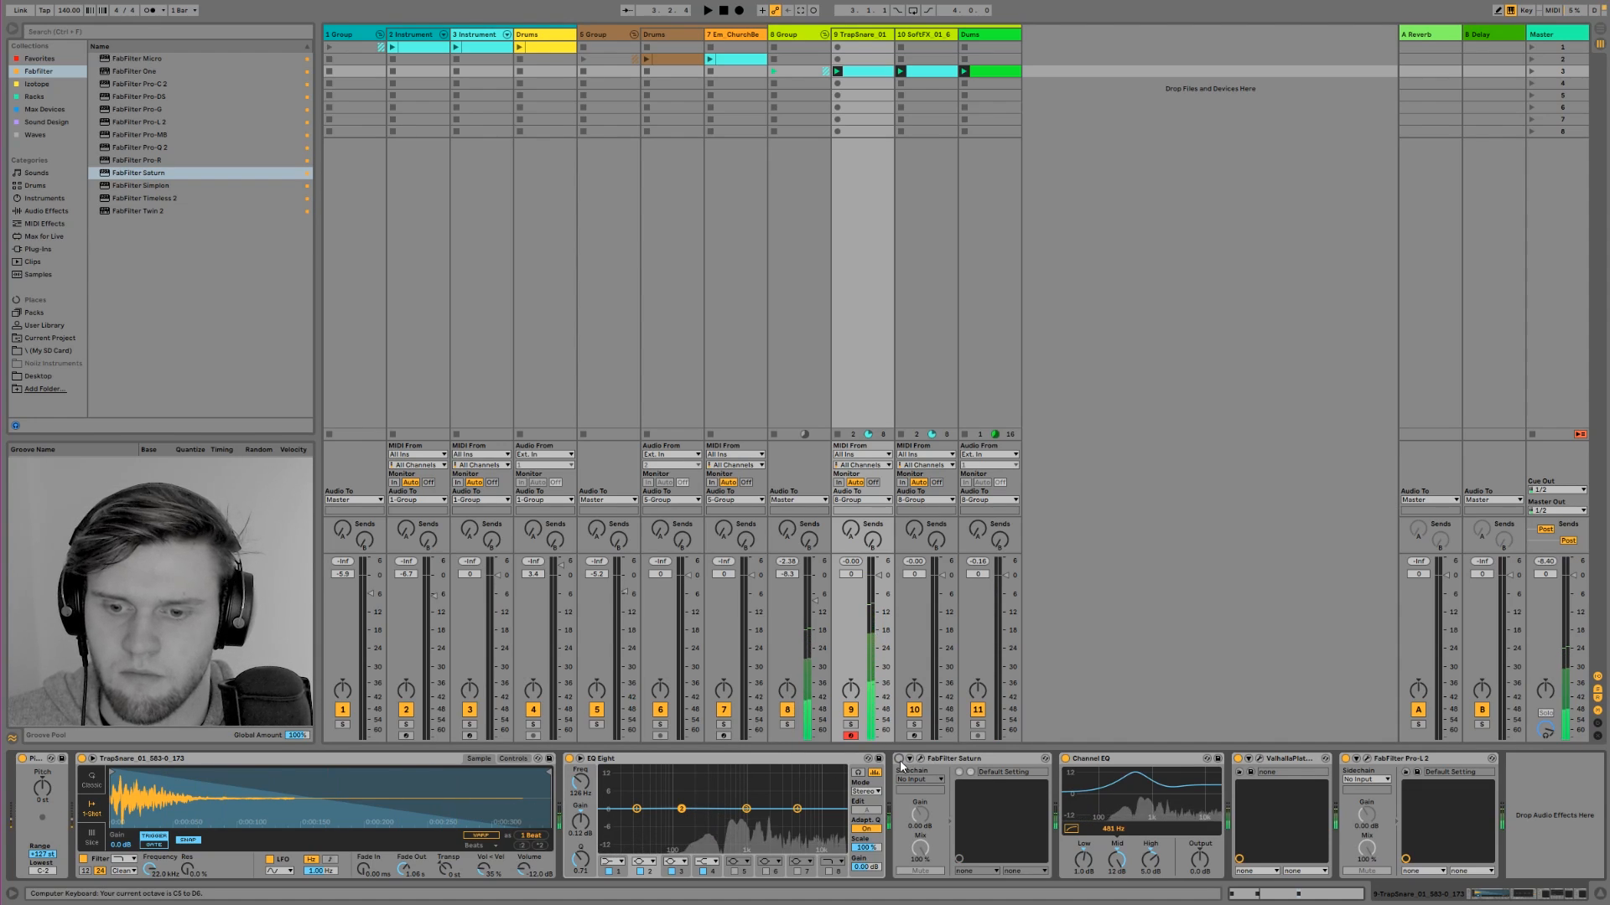
{"action": "key", "text": "z"}
{"action": "key", "text": "z"}
{"action": "key", "text": "z"}
{"action": "key", "text": "z"}
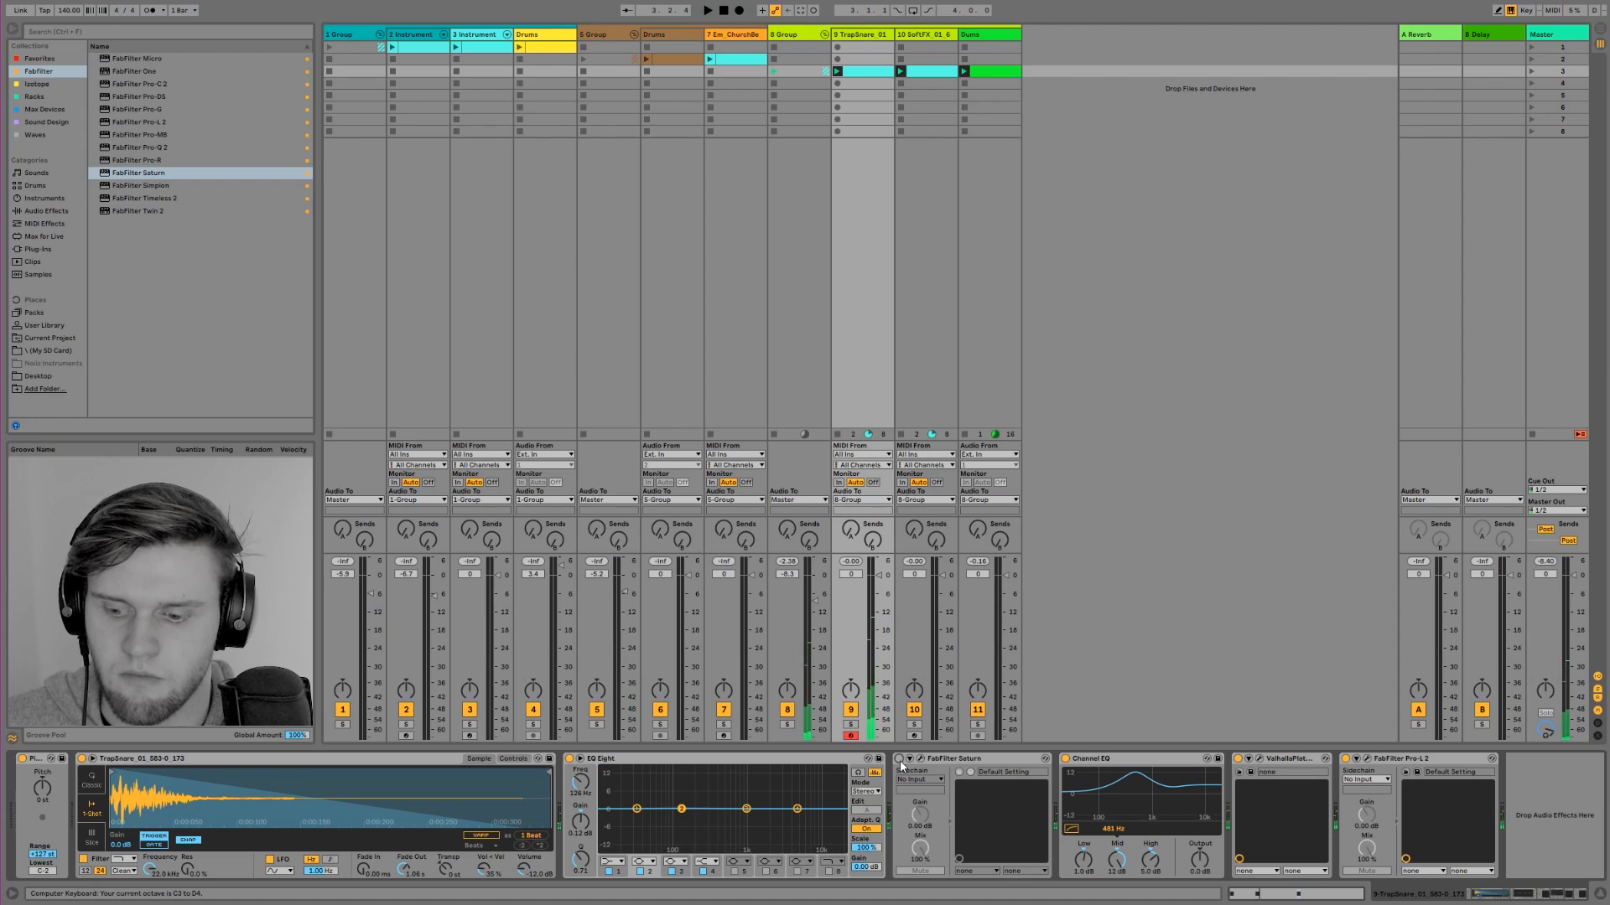
{"action": "key", "text": "x"}
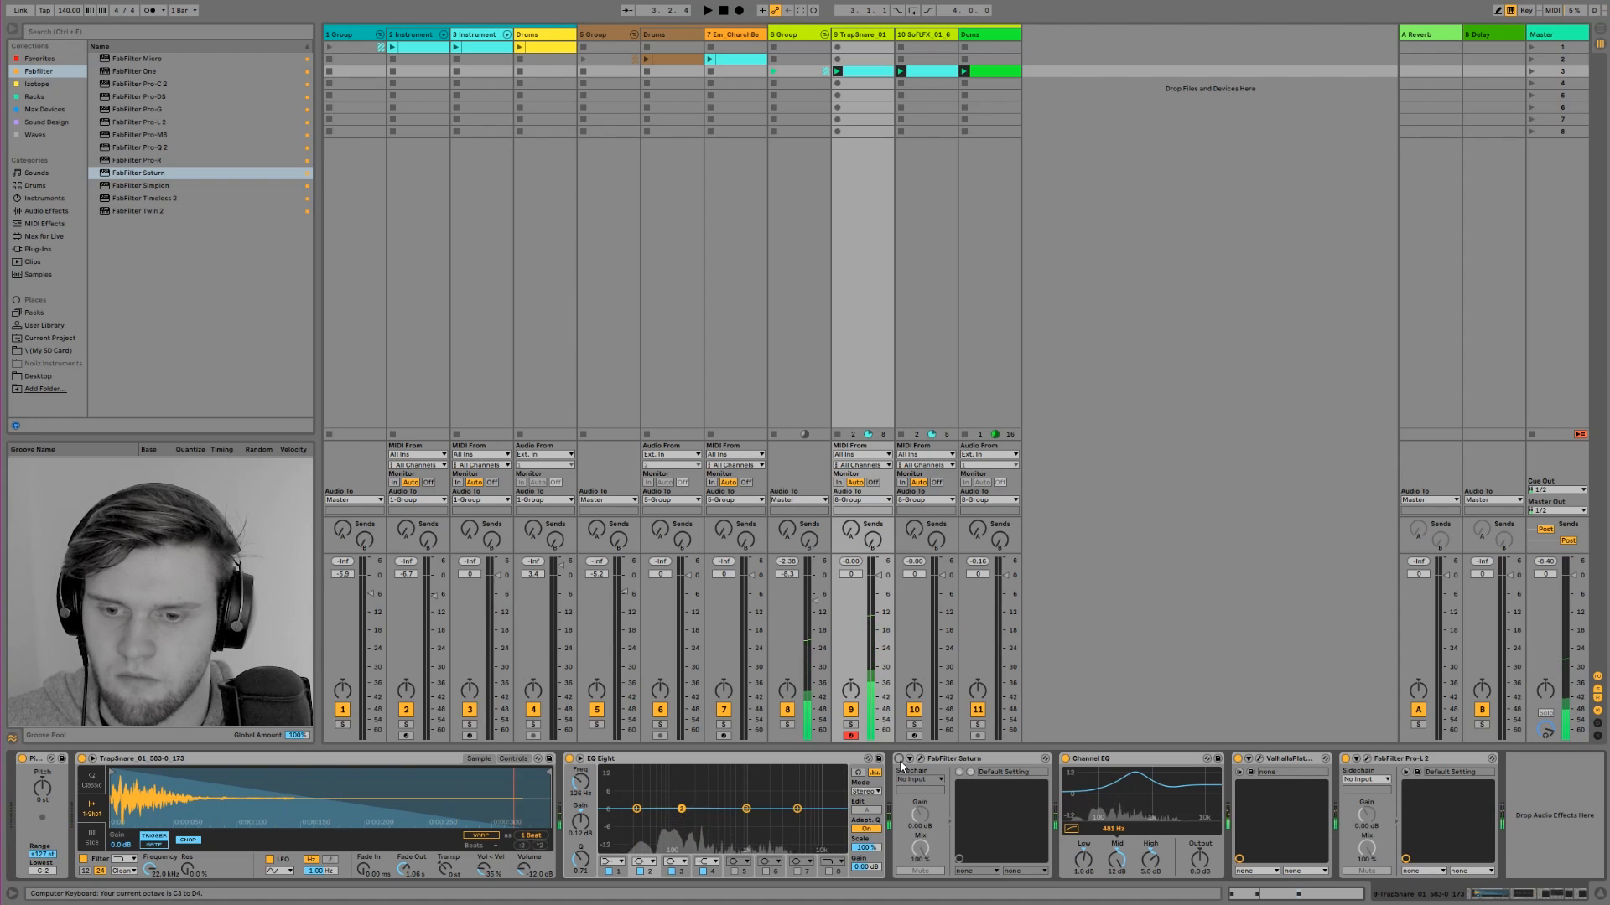
{"action": "left_click", "coordinate": [899, 760]}
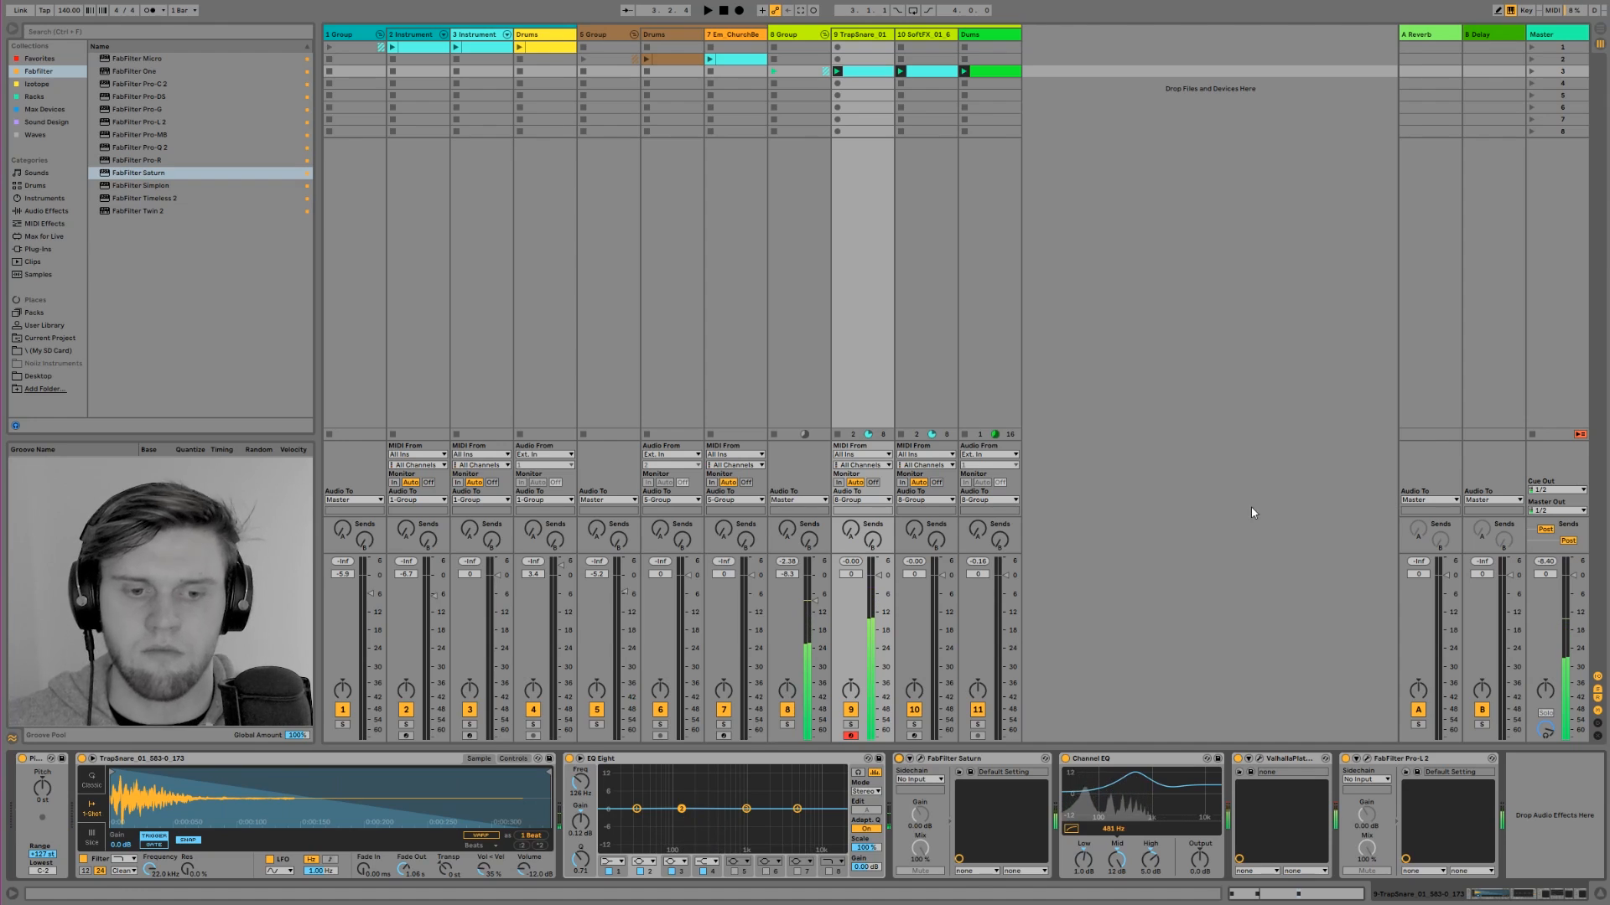
Open Saturn on the TrapSnare track and examine its available saturation styles, keeping Clean Tube.
{"action": "left_click", "coordinate": [918, 759]}
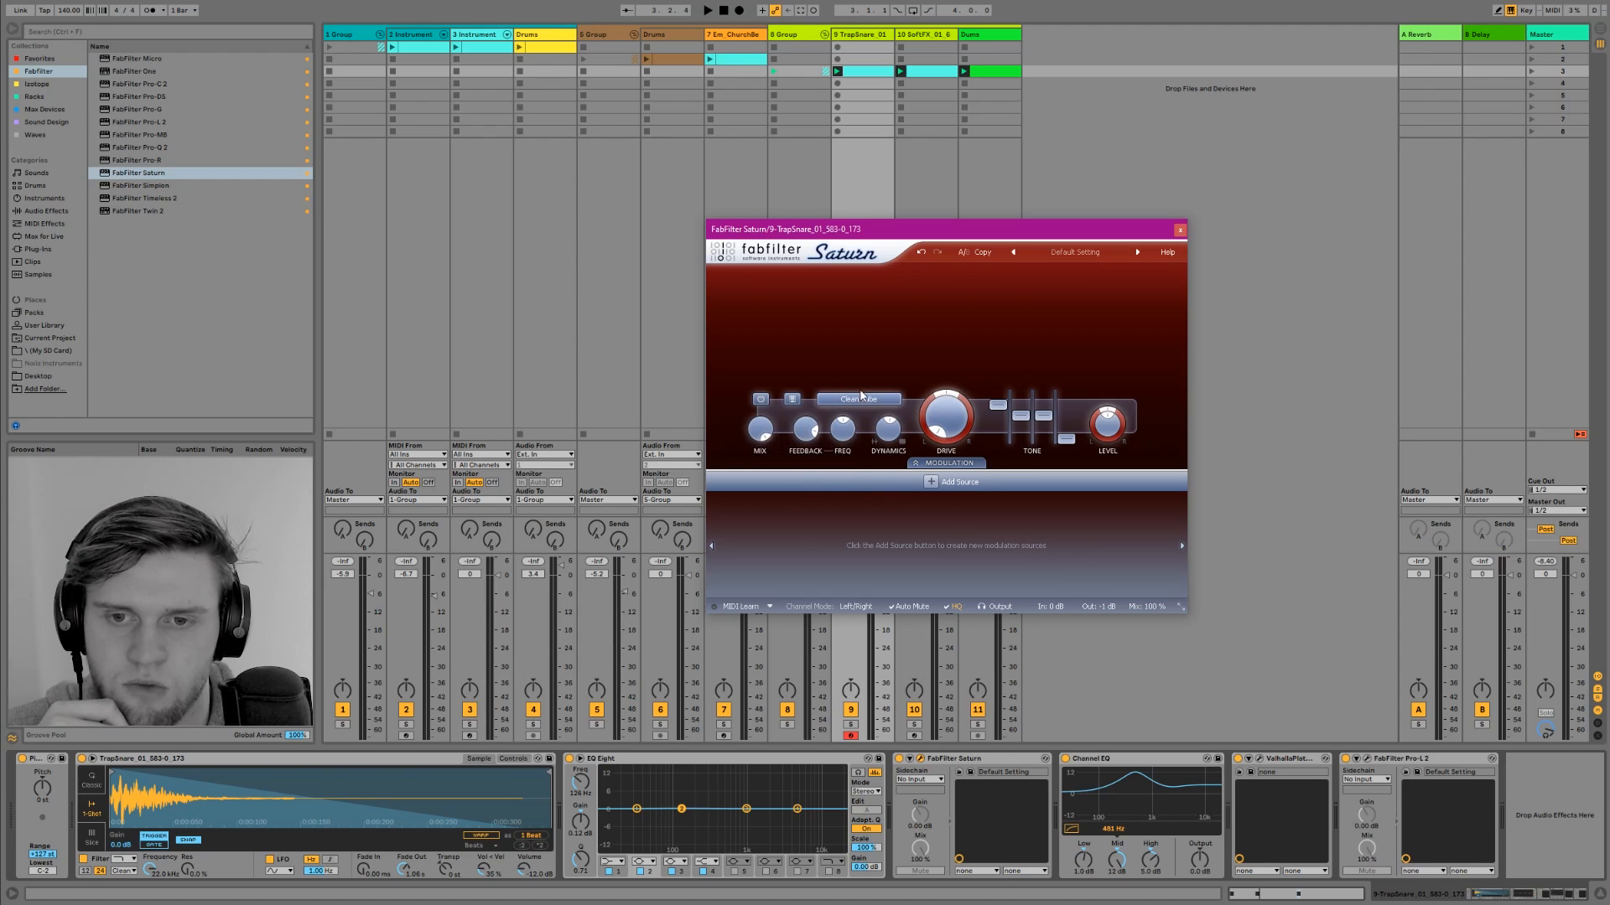
{"action": "left_click", "coordinate": [865, 406]}
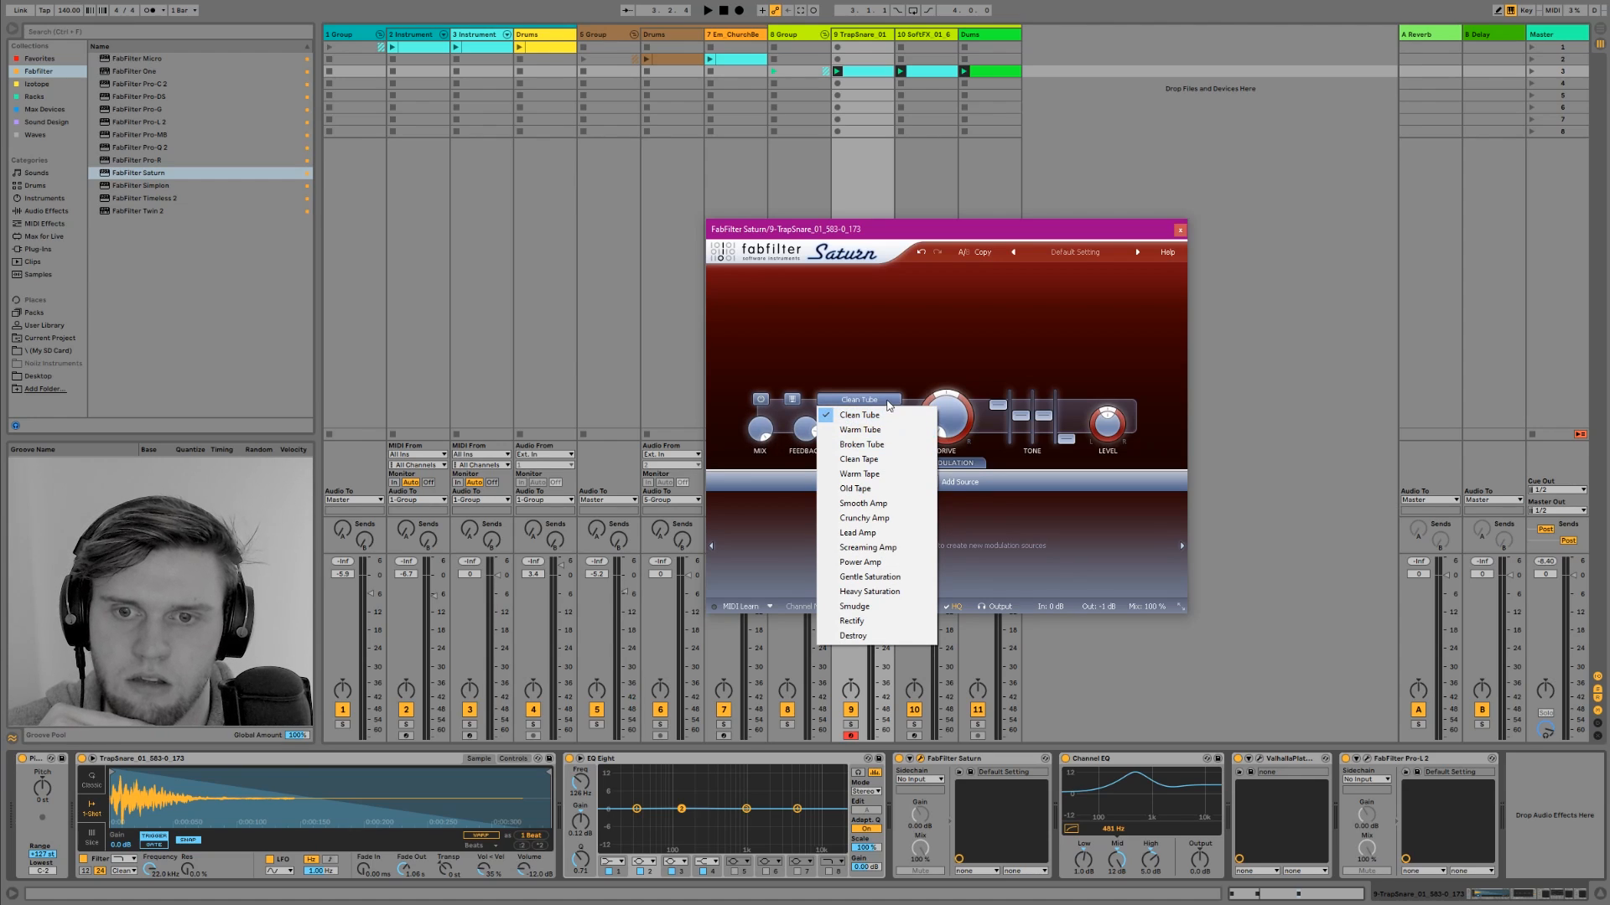
{"action": "left_click", "coordinate": [887, 401]}
{"action": "left_click", "coordinate": [881, 399]}
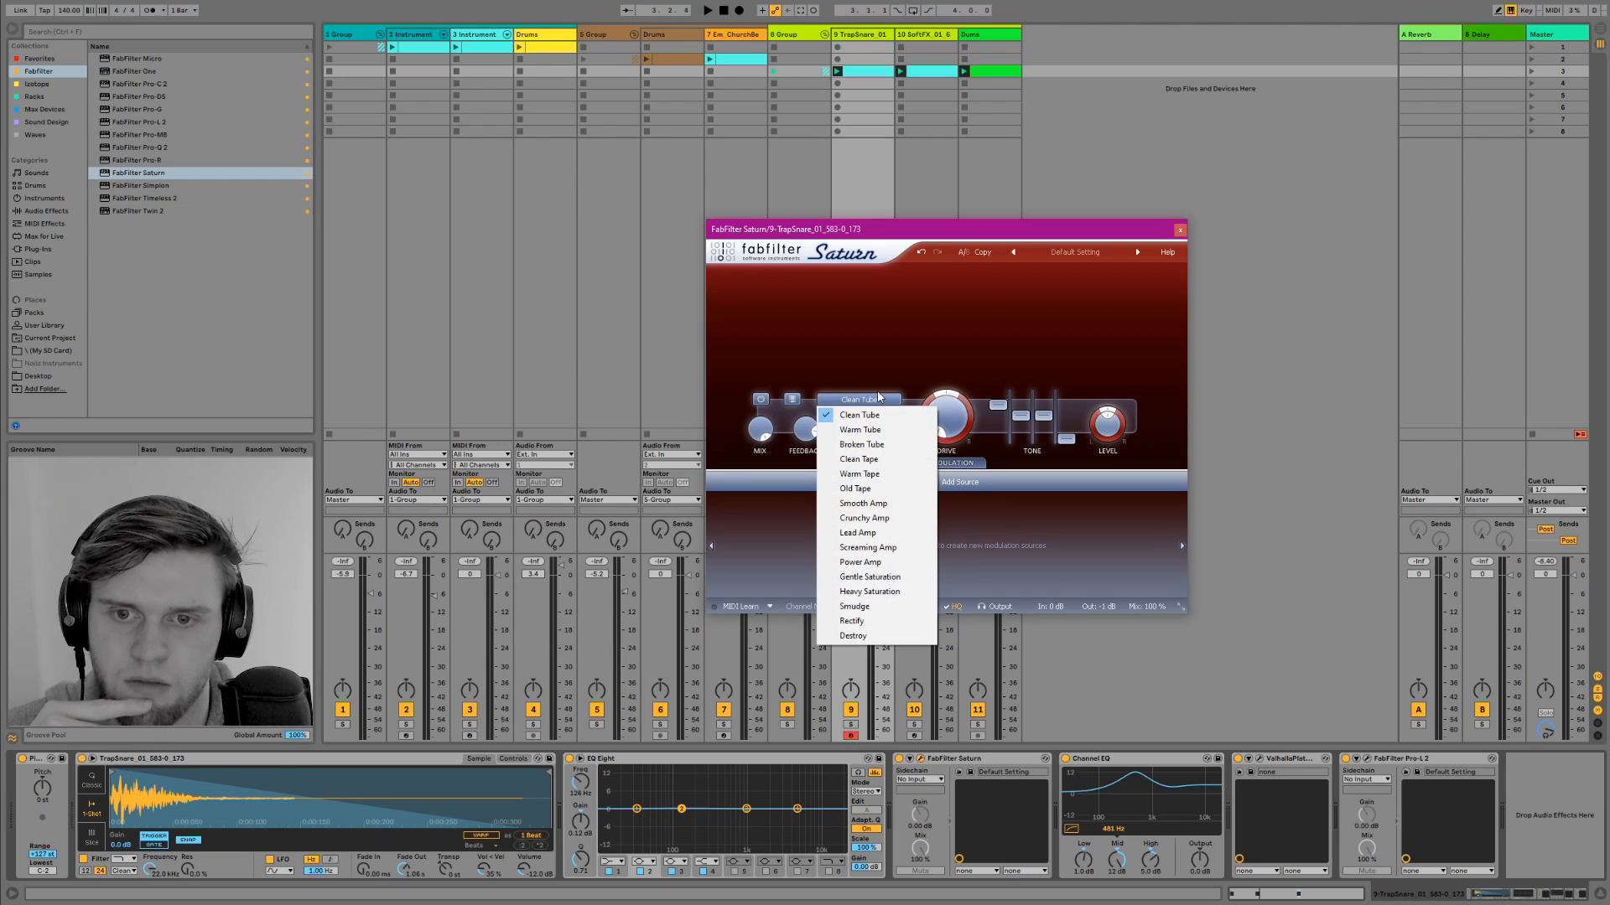
{"action": "left_click", "coordinate": [869, 394]}
{"action": "left_click", "coordinate": [870, 396]}
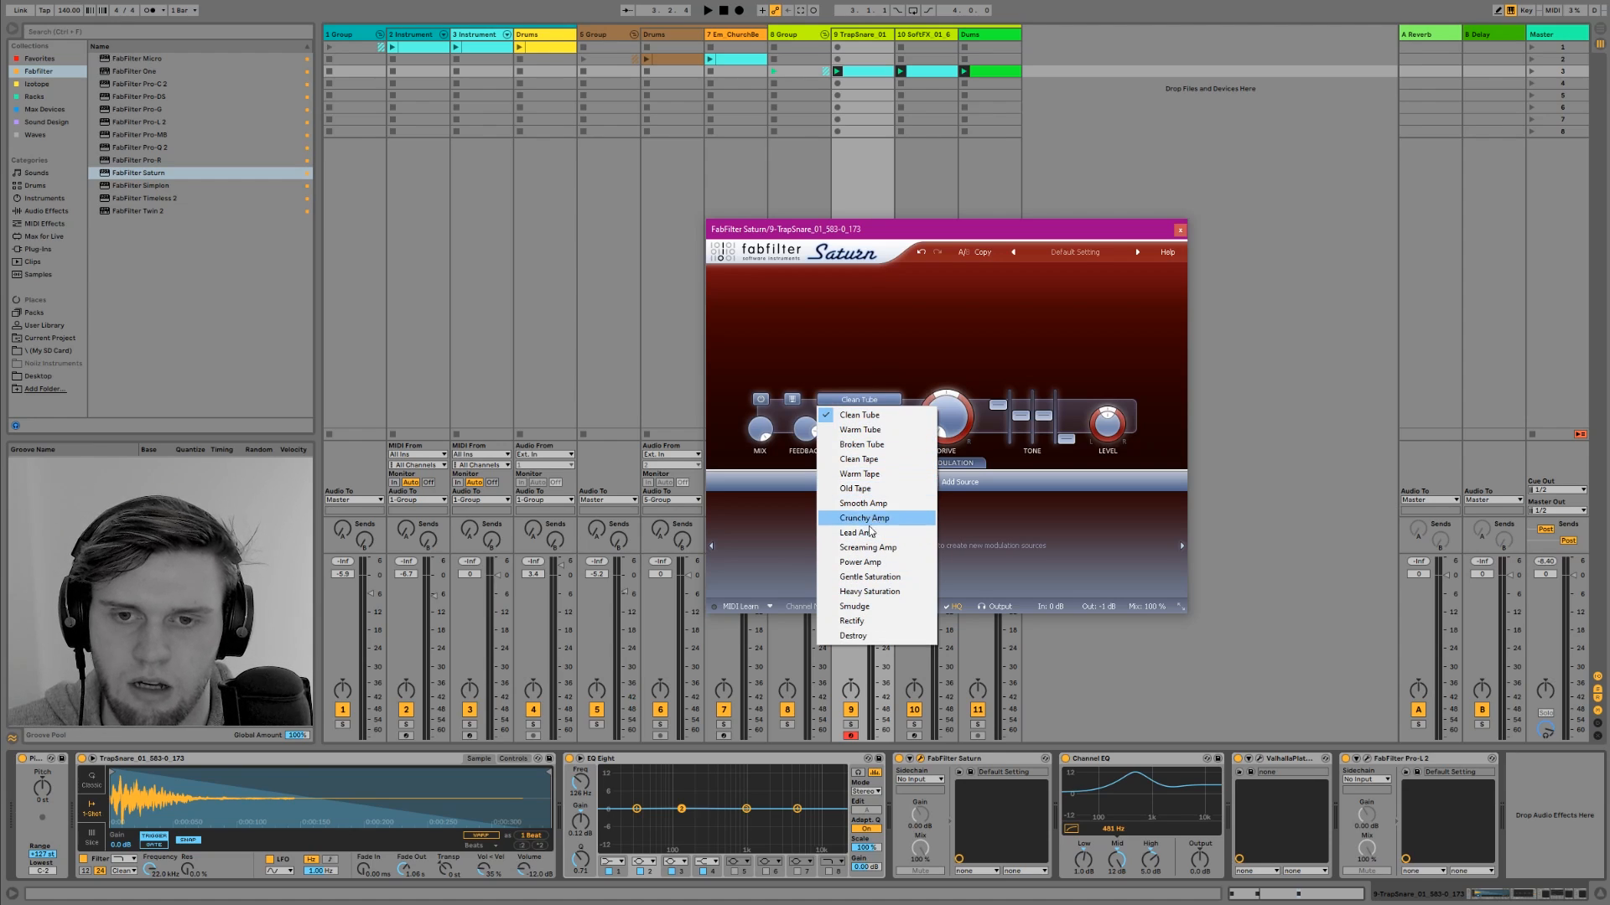
{"action": "left_click", "coordinate": [890, 376]}
Move the TrapSnare track's Saturn window clear of the mixer and close it.
{"action": "left_click_drag", "start_coordinate": [946, 426], "coordinate": [945, 363]}
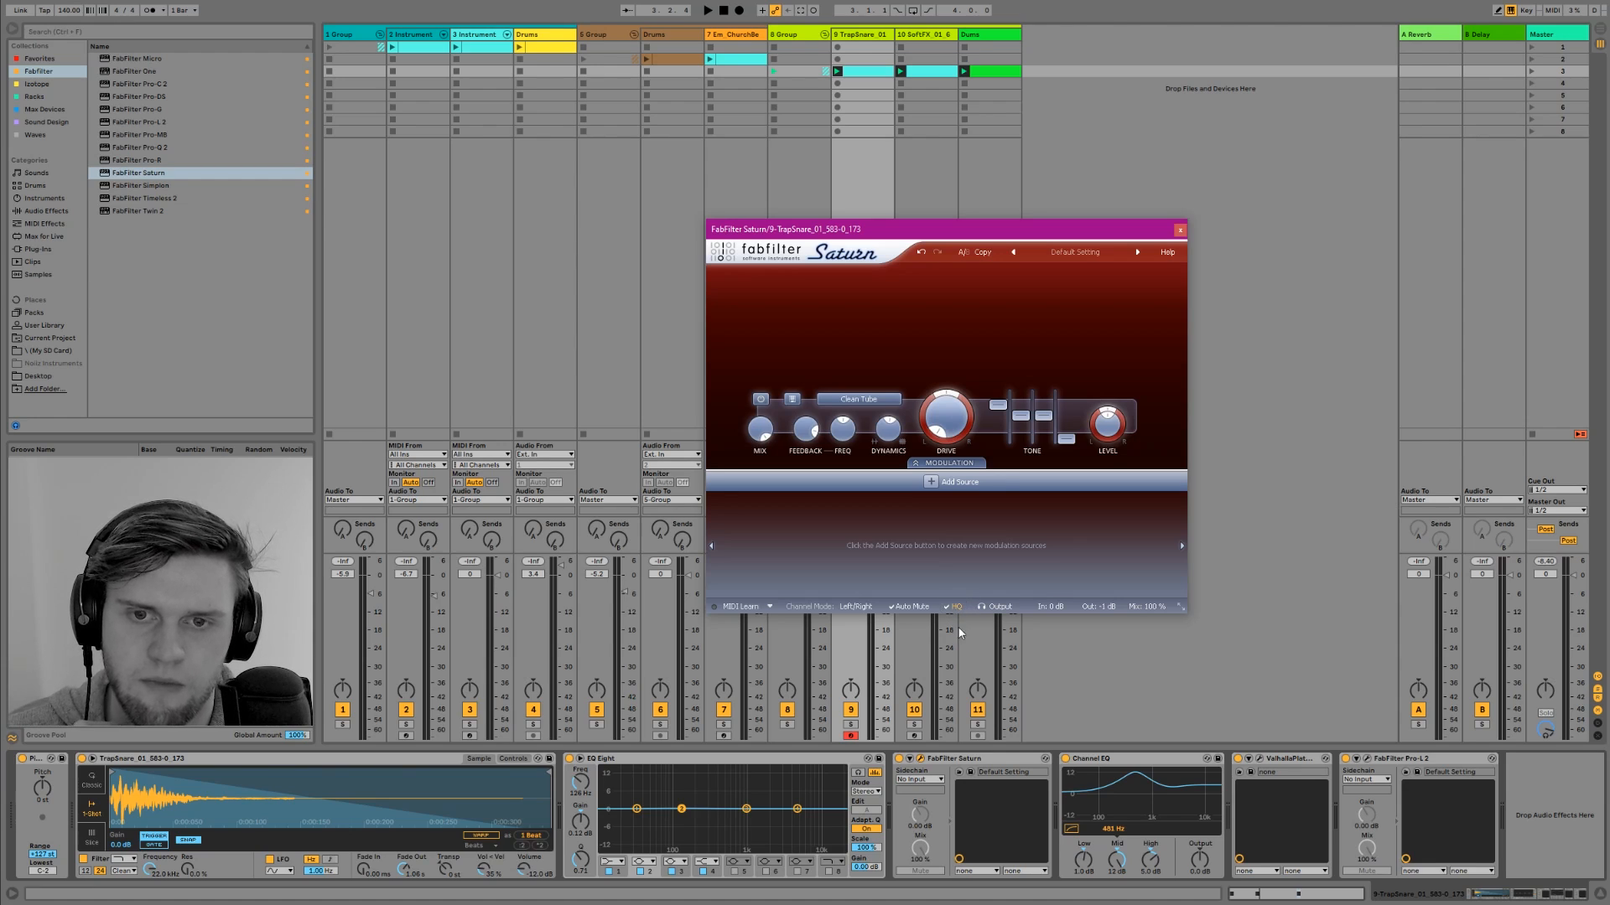
{"action": "left_click_drag", "start_coordinate": [961, 226], "coordinate": [946, 77]}
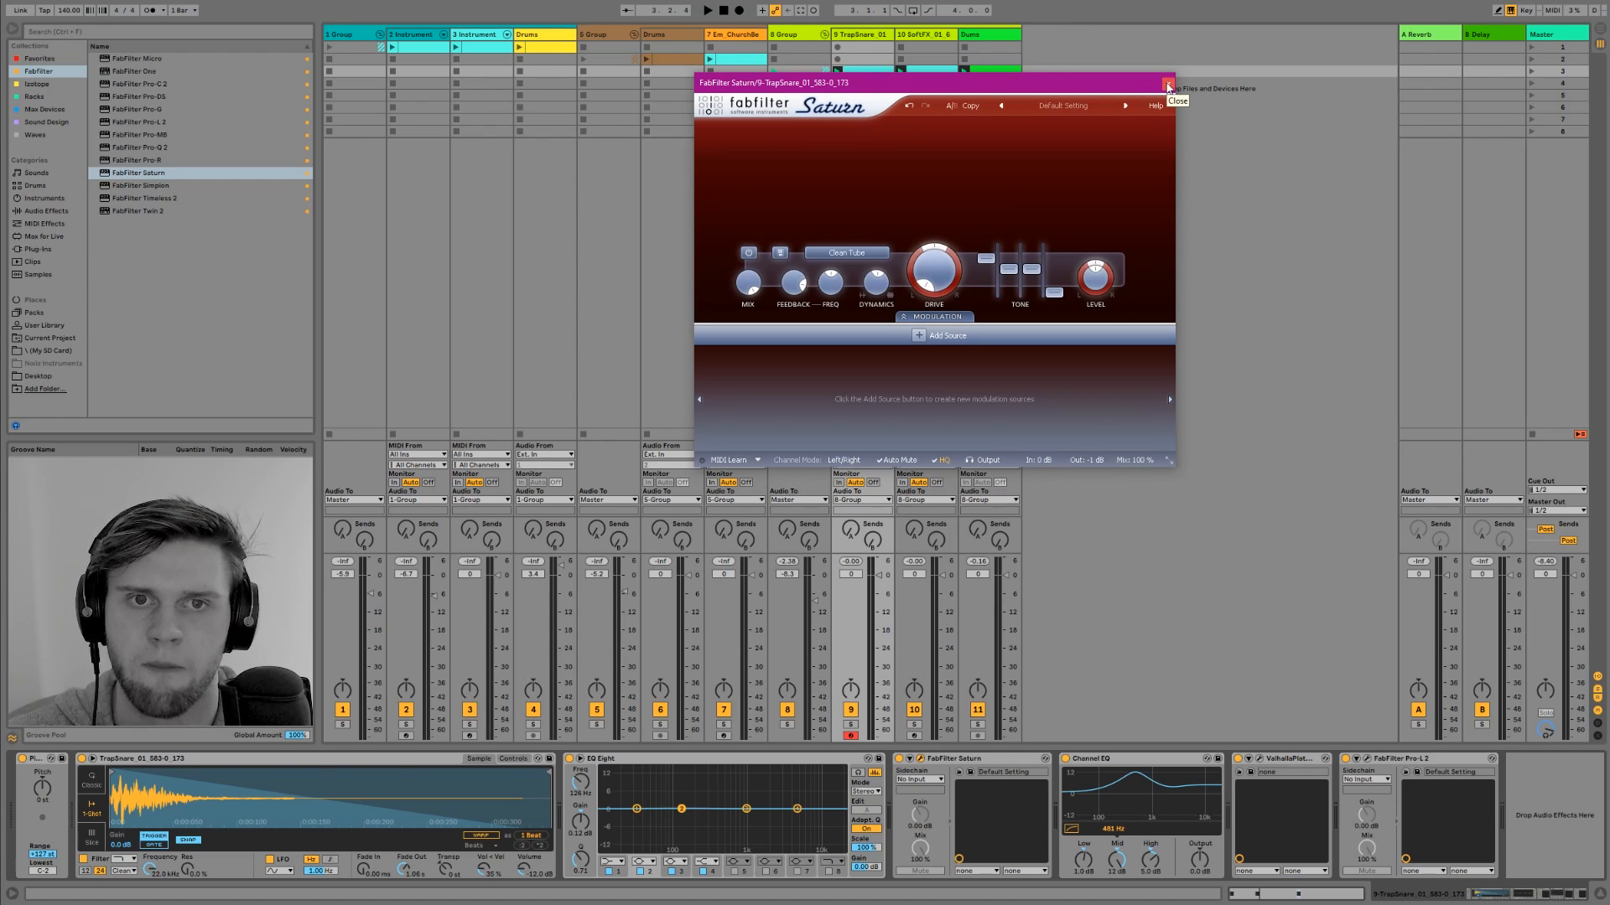
{"action": "left_click", "coordinate": [1168, 86]}
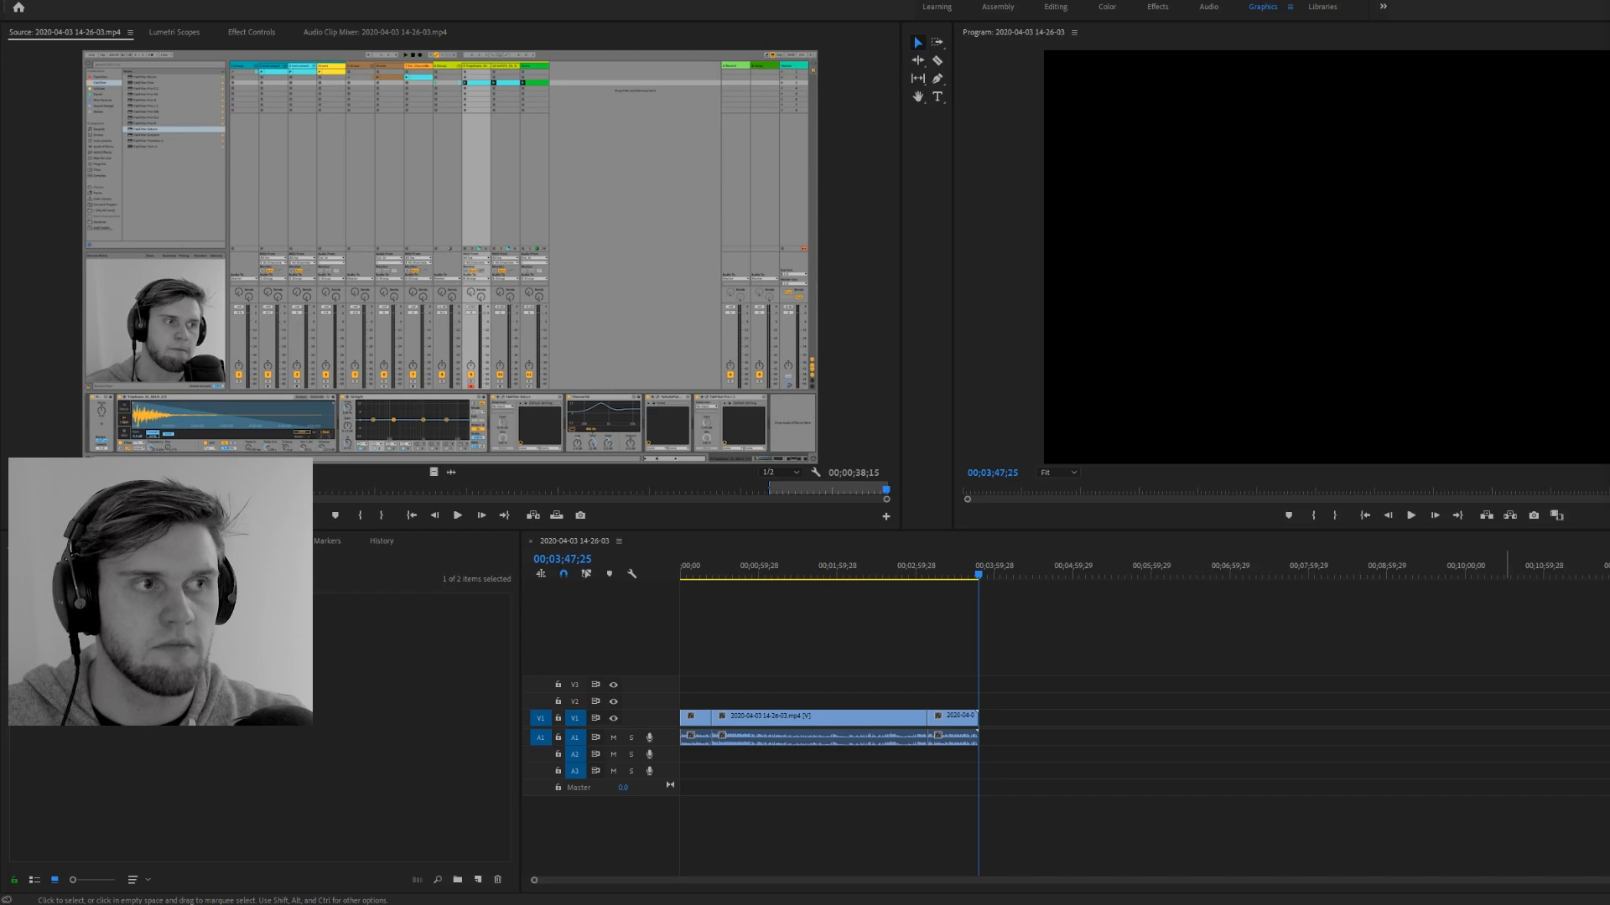